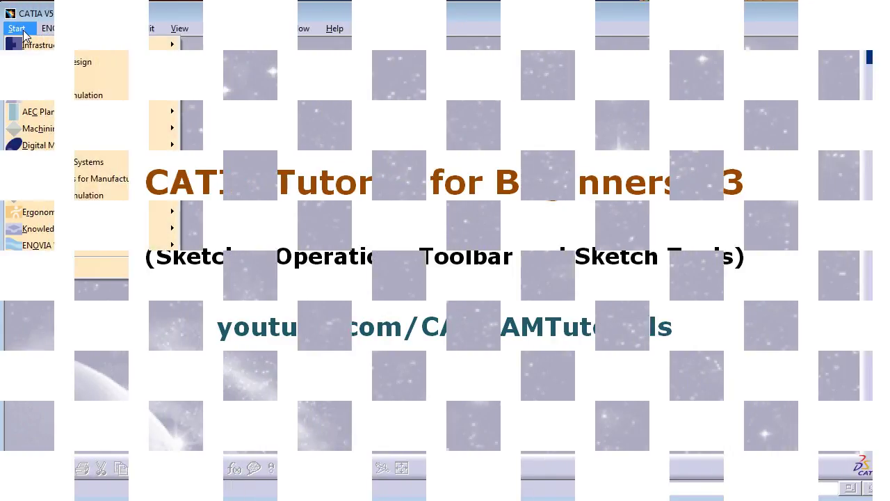
Step: Start the Sketcher workbench and accept the new part named Part1
mouse_move(51, 62)
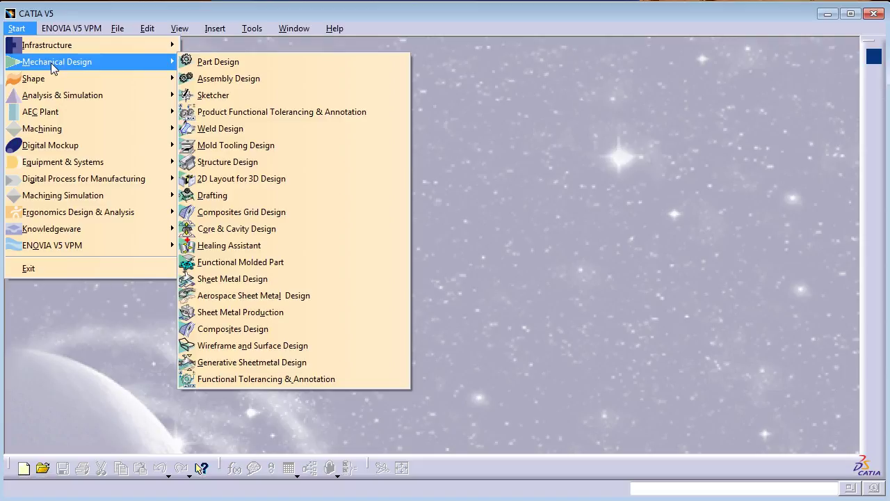
click(219, 96)
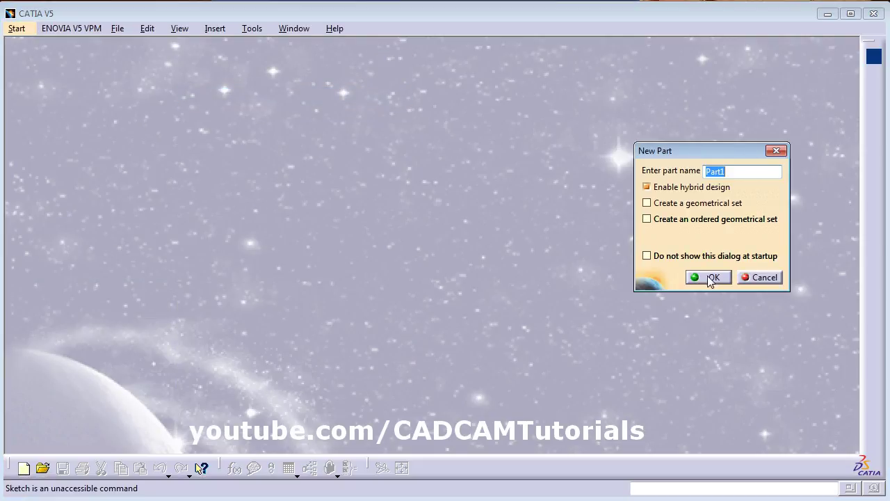
click(707, 276)
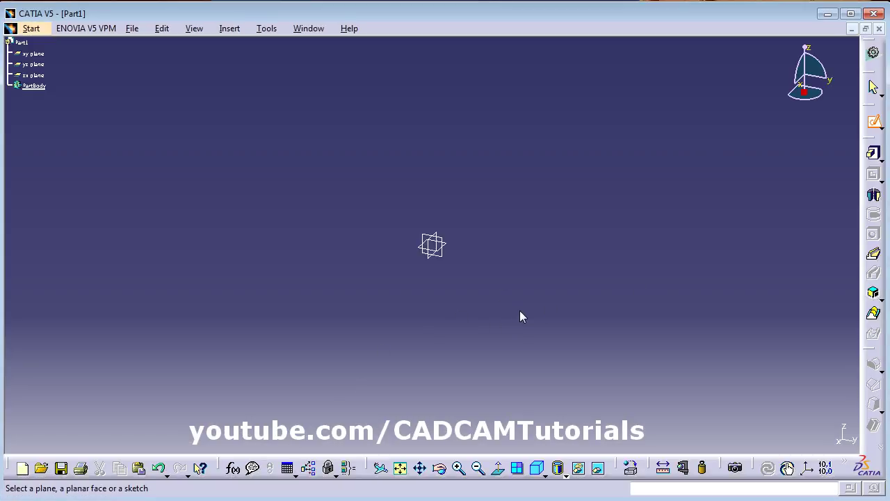
Step: Open a sketch on the xy plane and pan so the origin sits lower left
click(453, 249)
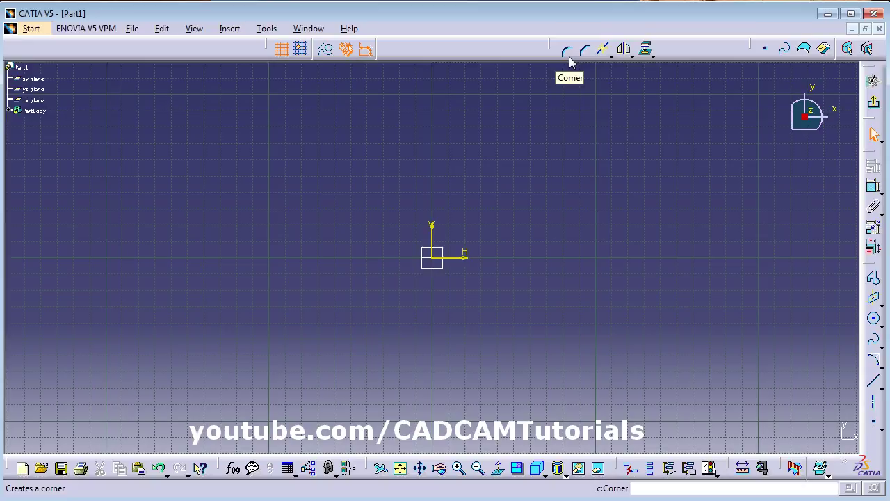
mouse_move(552, 51)
mouse_down()
mouse_move(532, 100)
mouse_move(539, 49)
mouse_up()
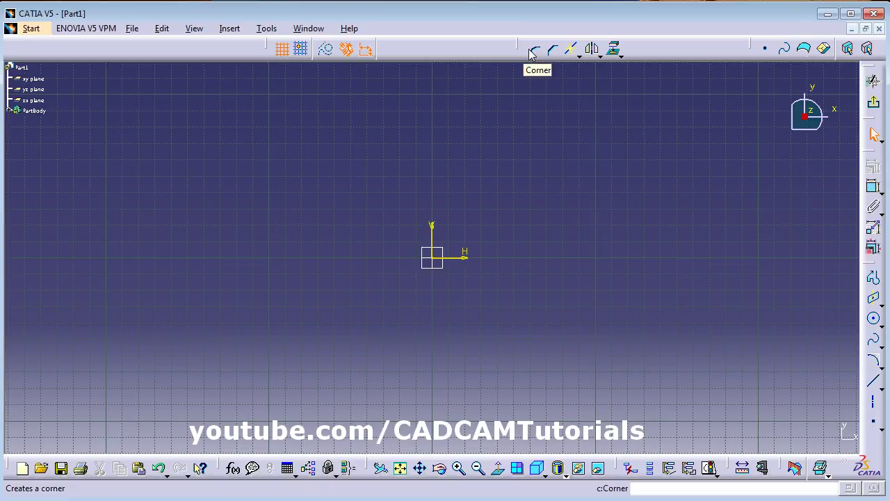
mouse_move(483, 201)
middle_down()
mouse_move(387, 290)
mouse_move(353, 345)
middle_up()
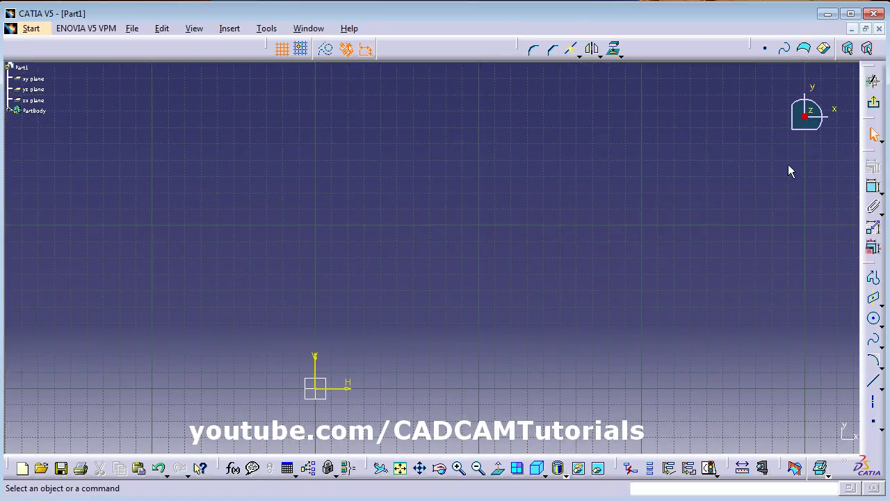
Step: Draw a three-line profile from the origin going up, right, then slanting down
click(874, 278)
click(317, 388)
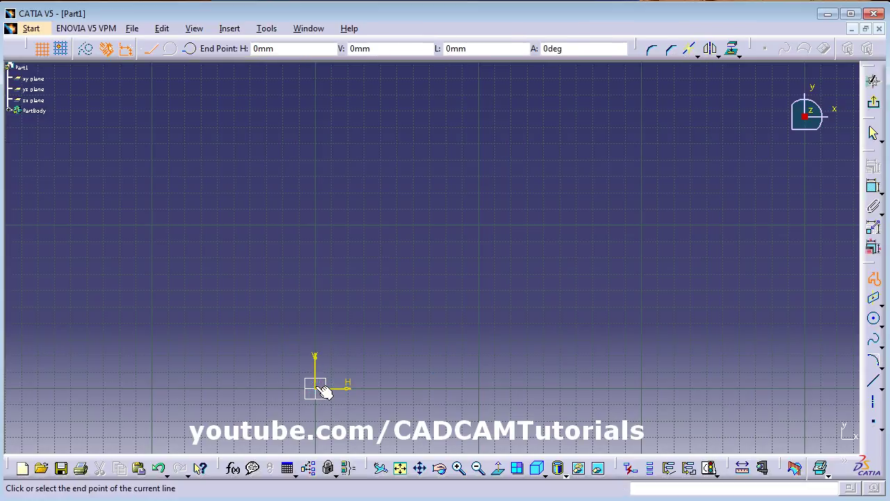
click(316, 221)
click(594, 220)
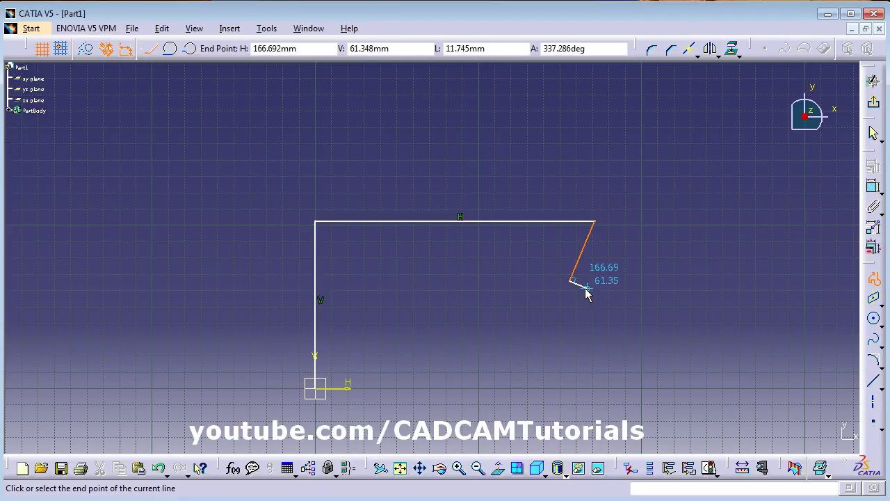
double_click(574, 282)
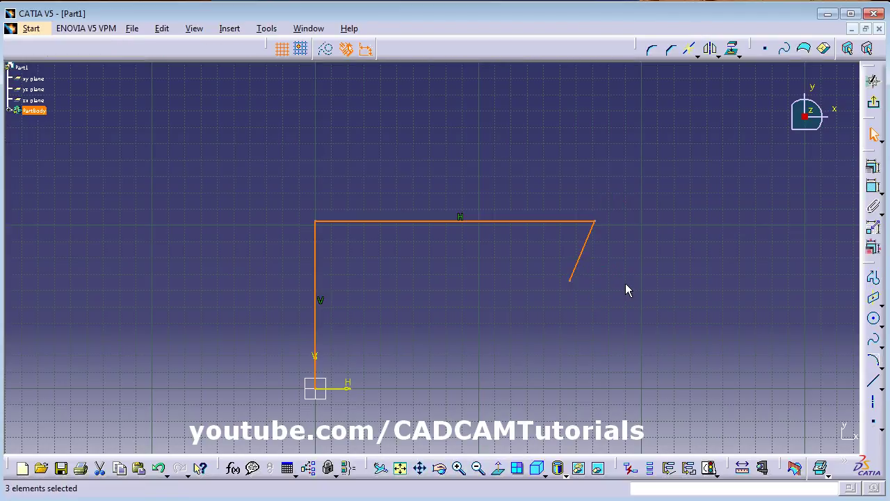
click(603, 289)
click(584, 259)
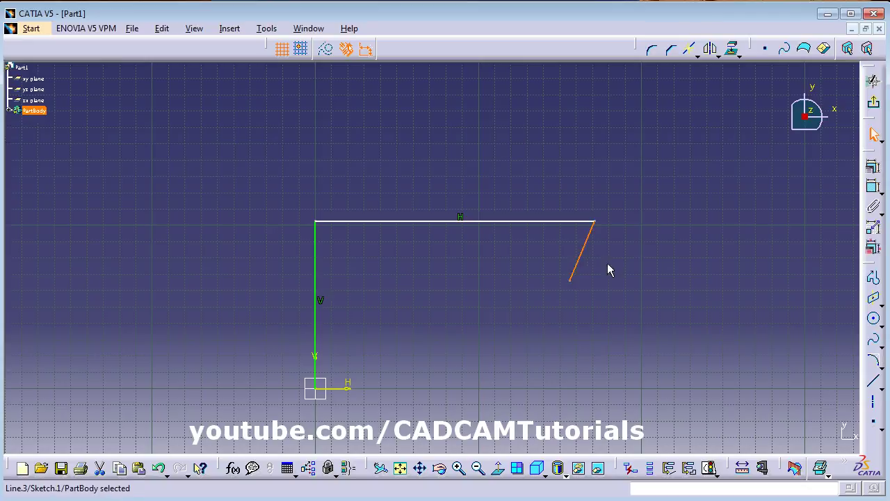
key(Delete)
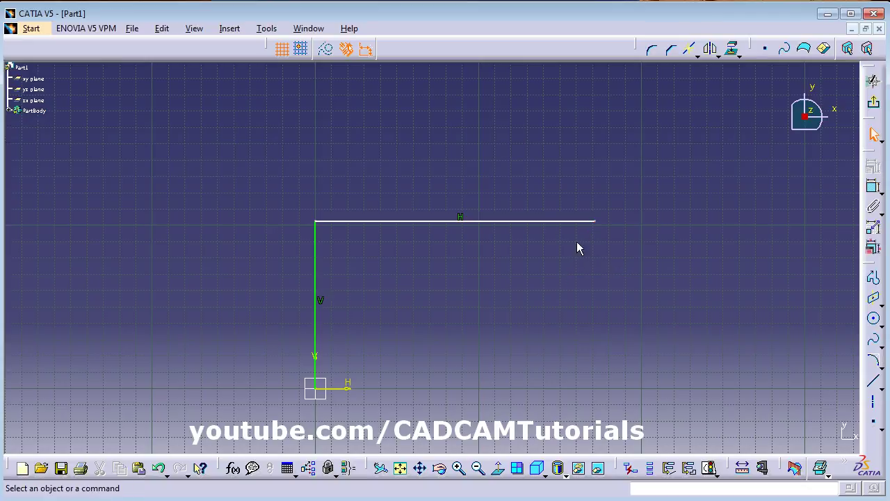
click(654, 52)
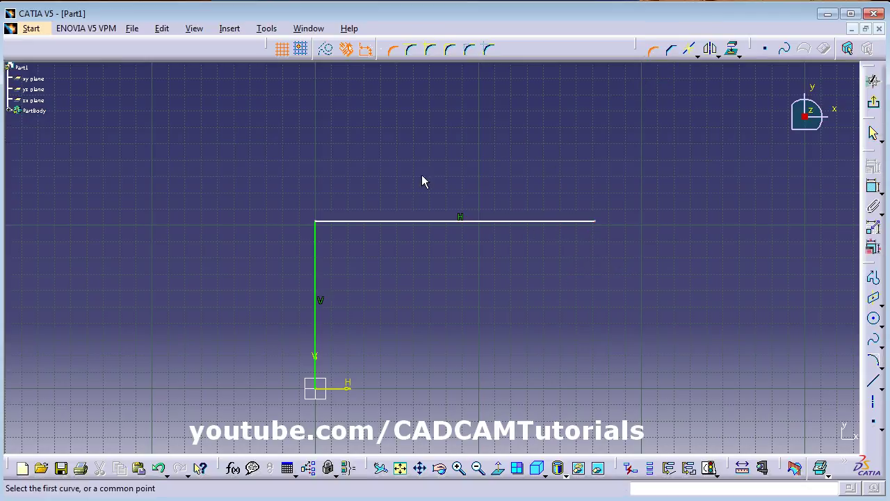
click(318, 280)
click(380, 223)
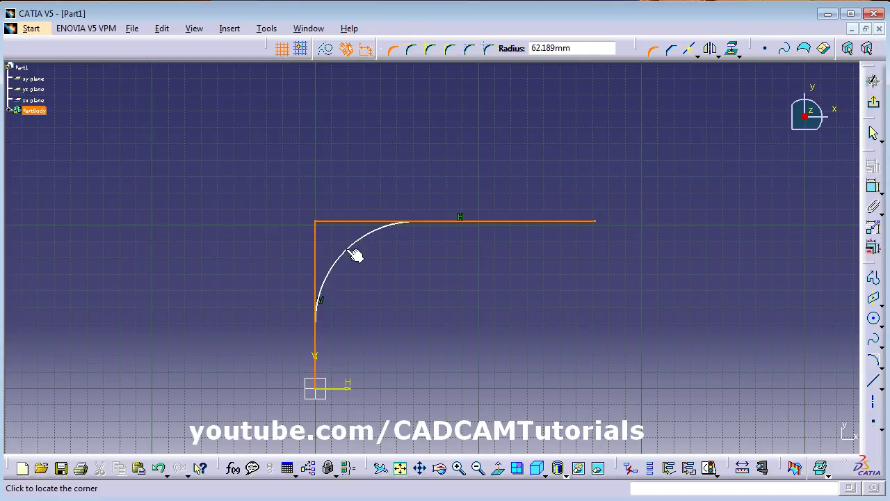
click(355, 255)
double_click(359, 267)
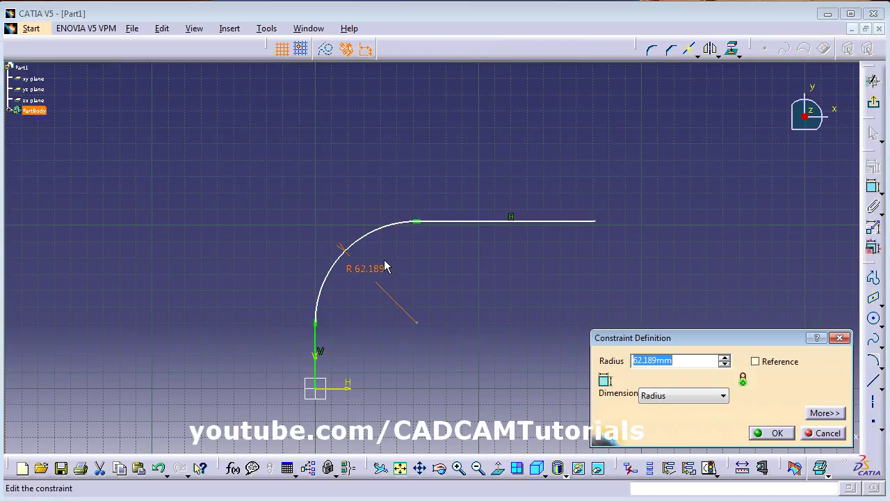
text(70)
key(Return)
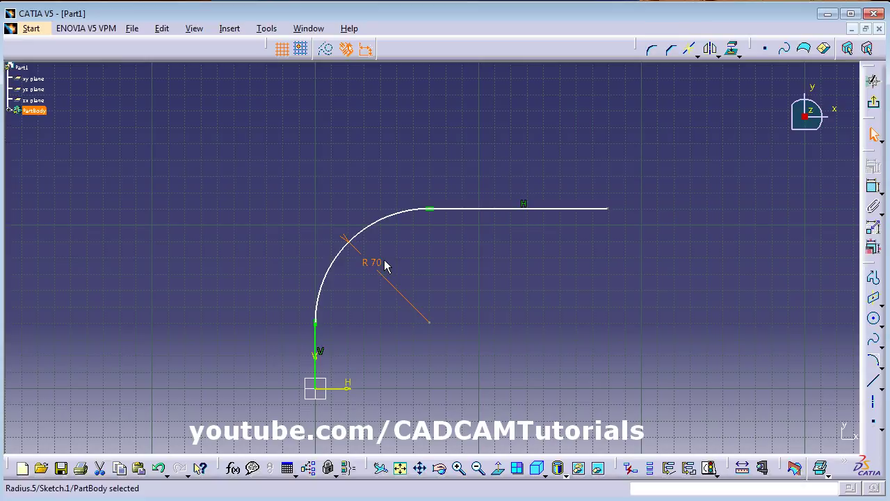
click(466, 262)
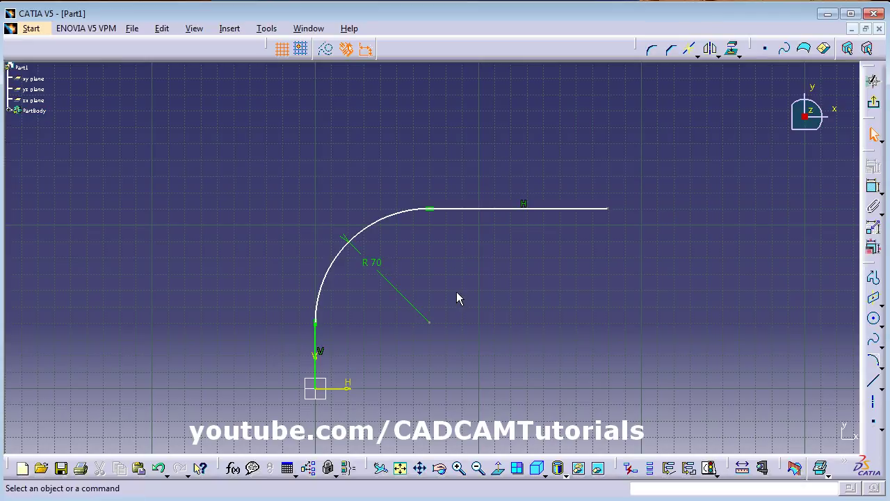
click(160, 468)
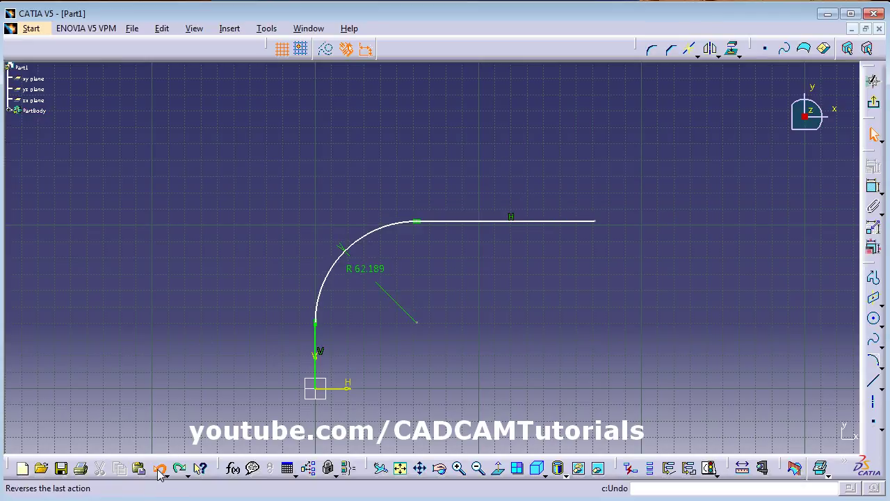
click(159, 468)
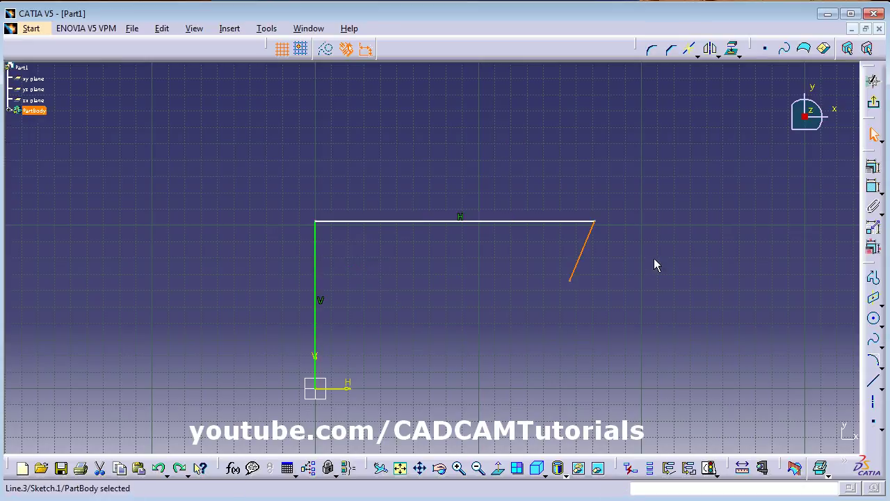
Step: Redo the slanted line's deletion and set the Corner tool to No Trim
click(179, 468)
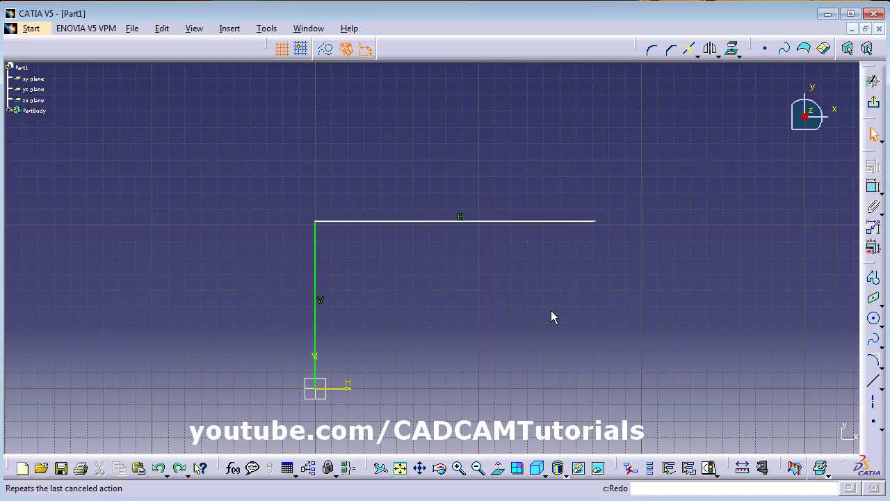
click(654, 51)
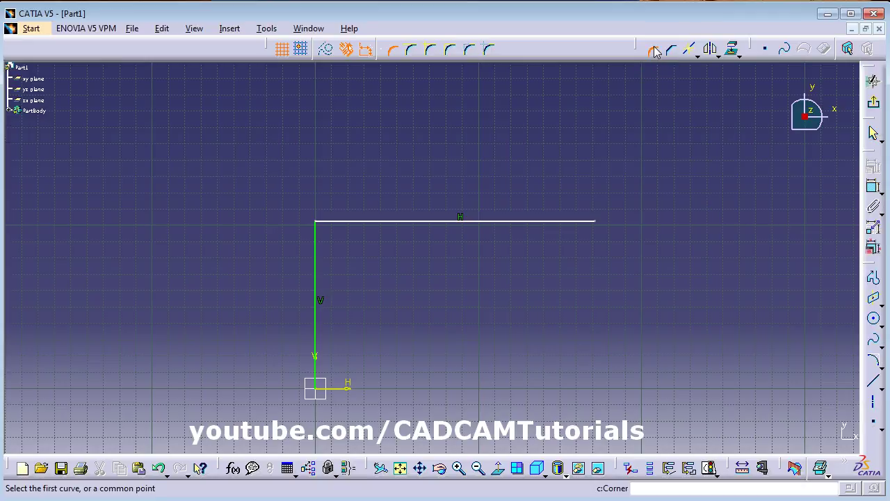
click(394, 53)
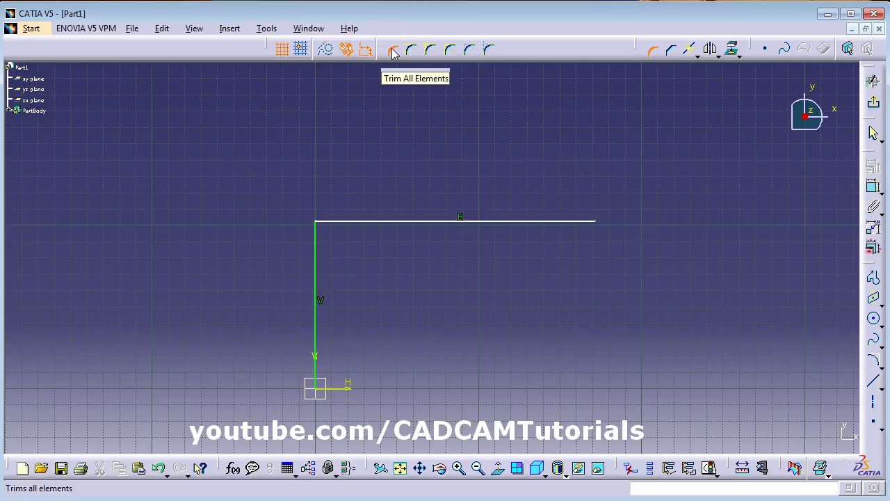
click(431, 53)
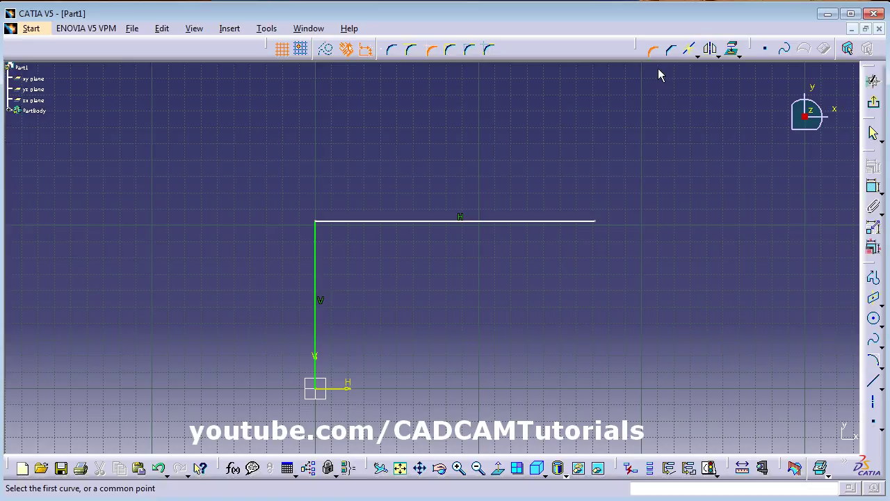
Step: Round the vertical and horizontal lines with a radius 50 corner, then undo it
click(316, 267)
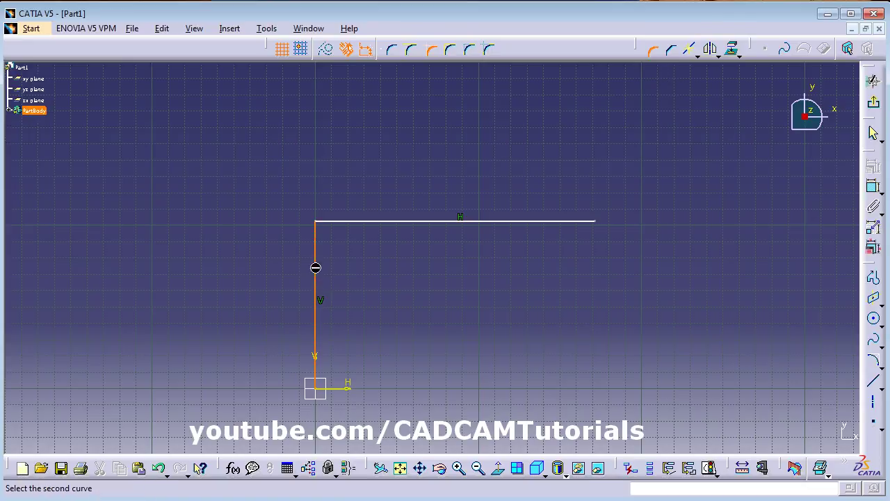
click(358, 222)
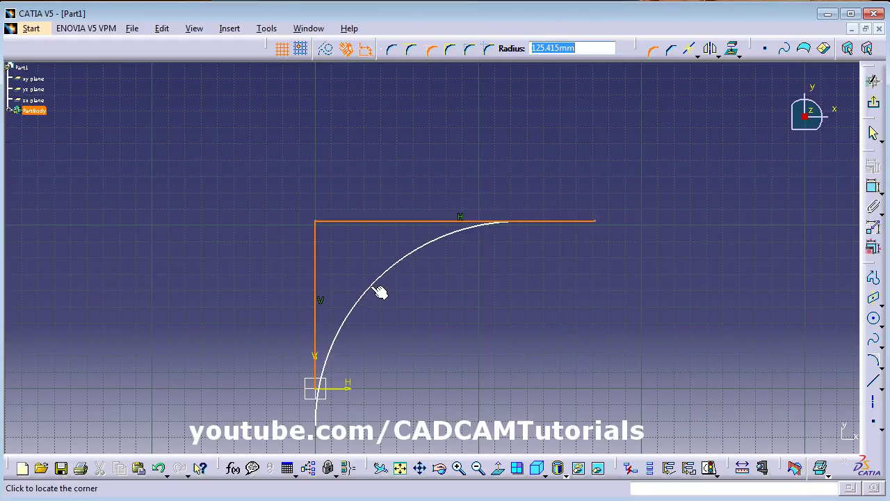
text(50)
key(Return)
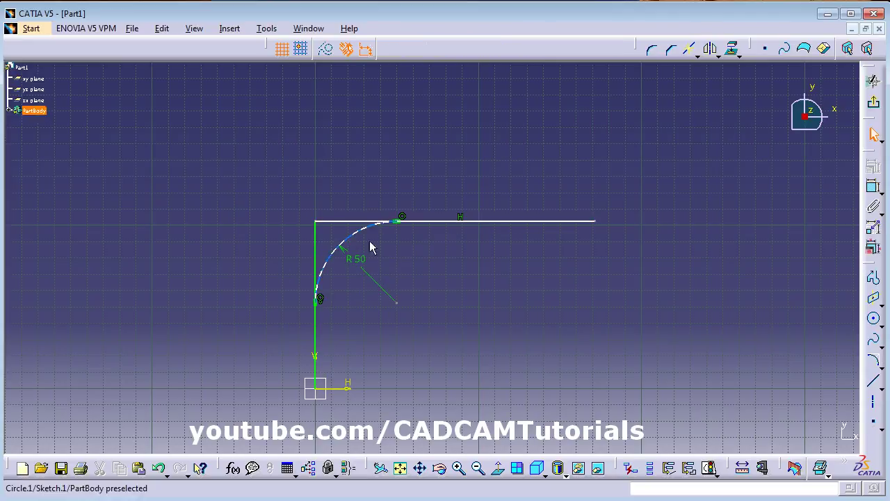
key(ctrl+z)
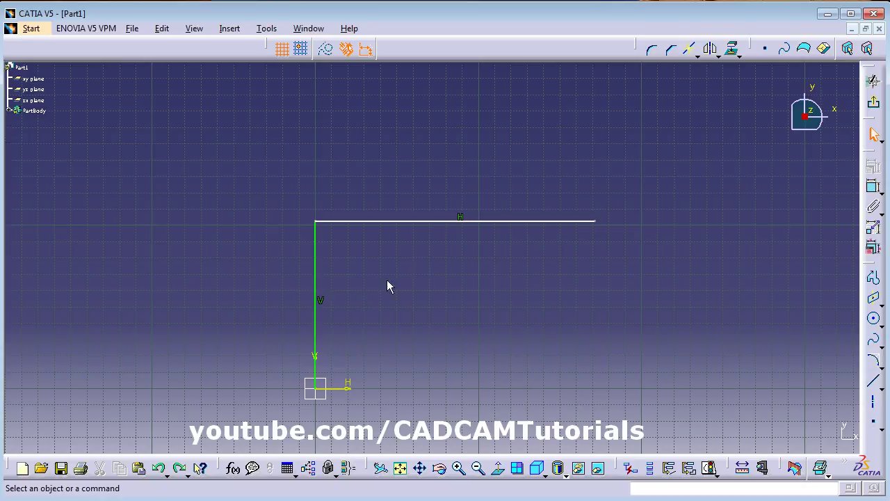
click(654, 51)
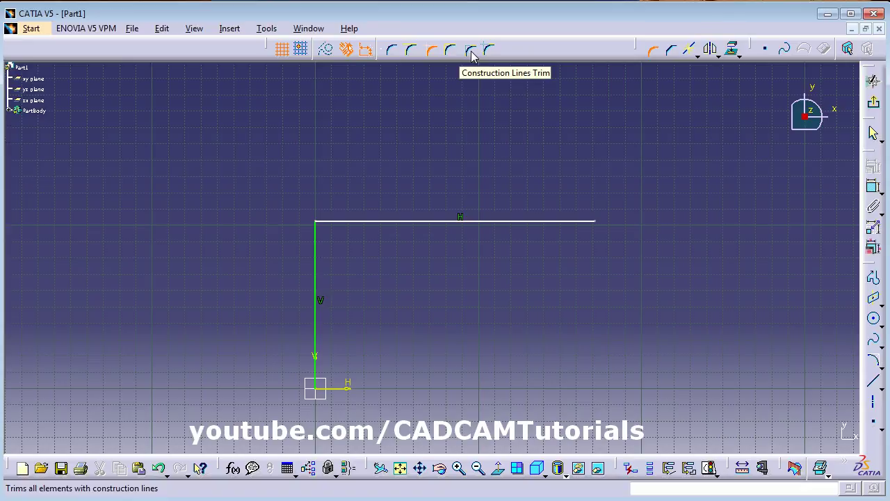
click(470, 50)
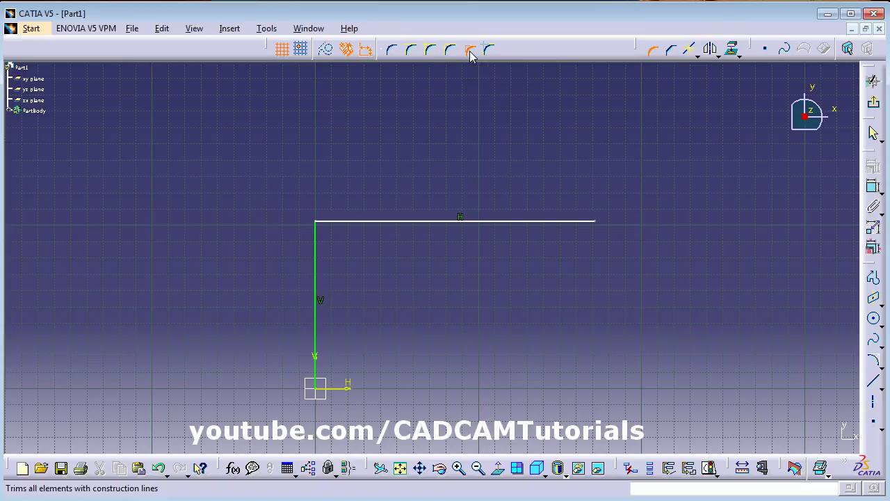
click(318, 267)
click(387, 221)
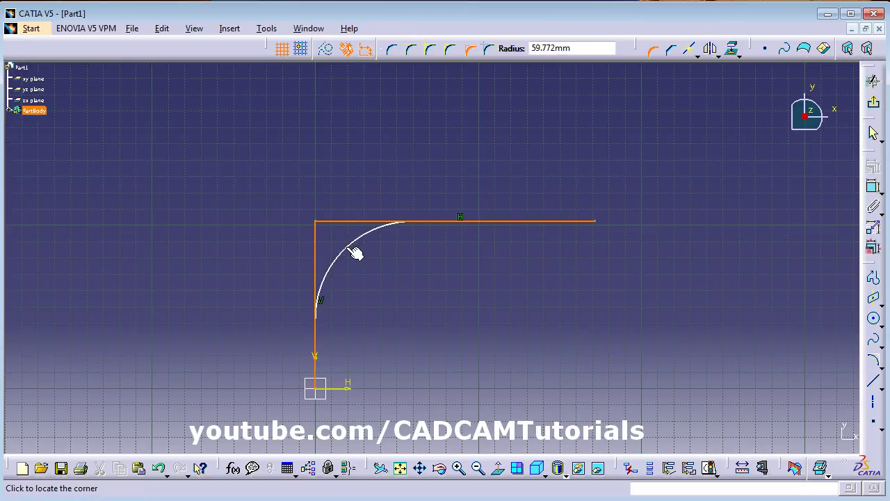
click(357, 252)
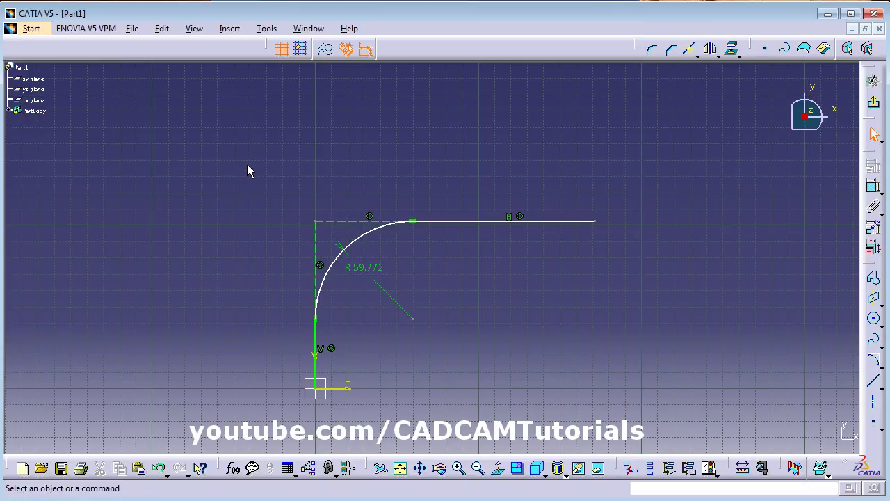
key(ctrl+z)
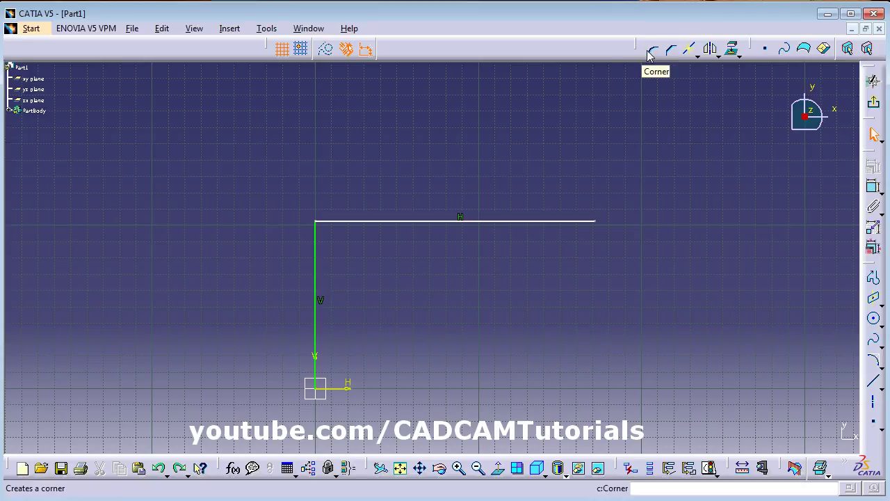
Step: Chamfer the corner between the vertical and horizontal lines
click(670, 51)
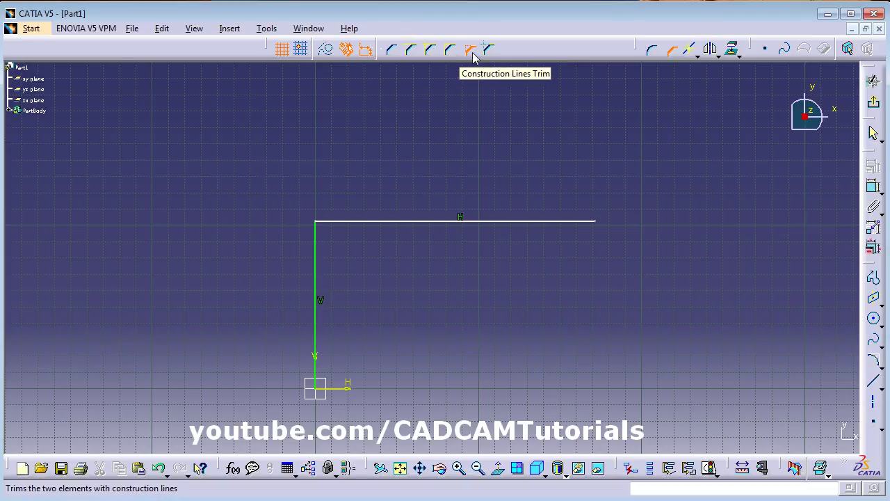
click(322, 280)
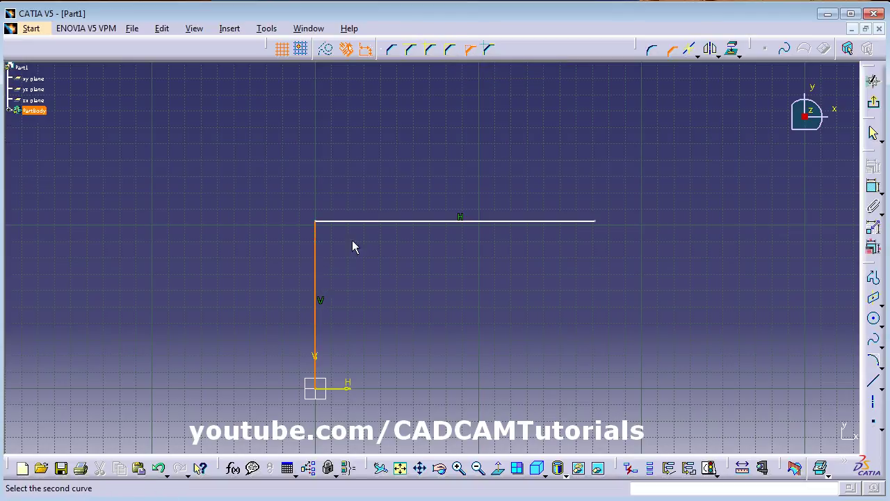
click(382, 223)
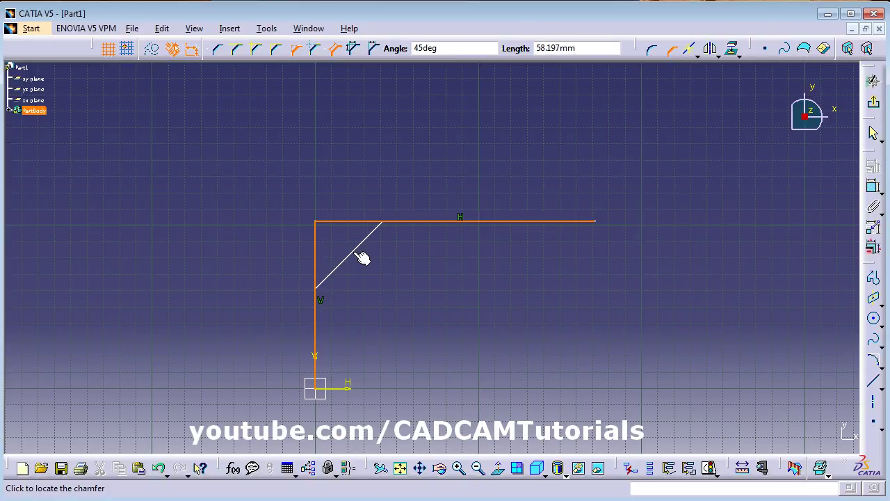
click(362, 257)
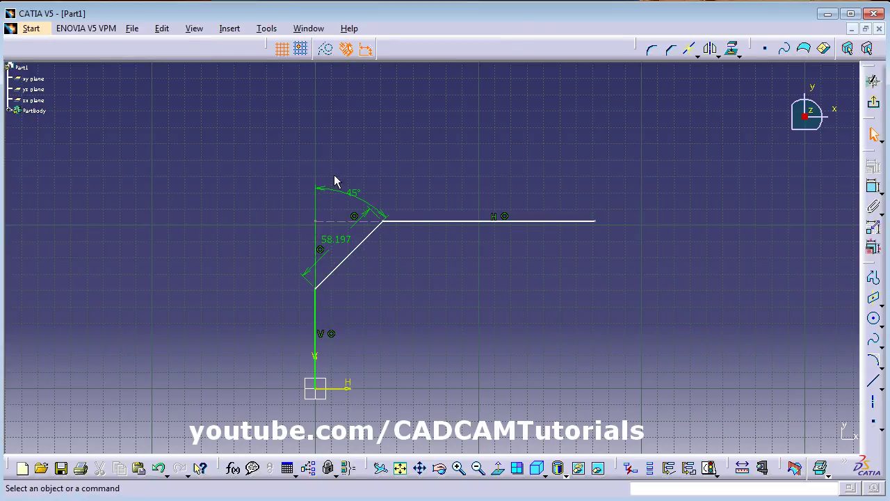
Step: Replace the chamfer's 58.197 length with a horizontal dimension set to 50
click(339, 245)
key(Delete)
click(874, 187)
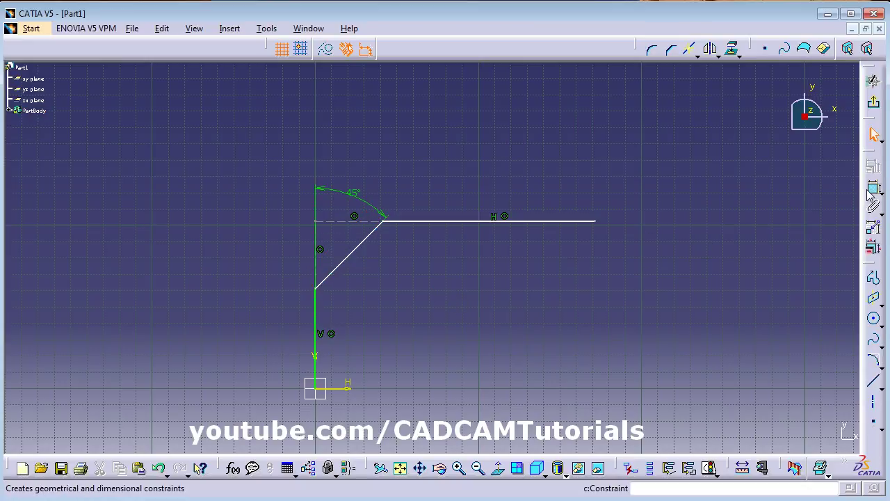
click(352, 226)
click(358, 147)
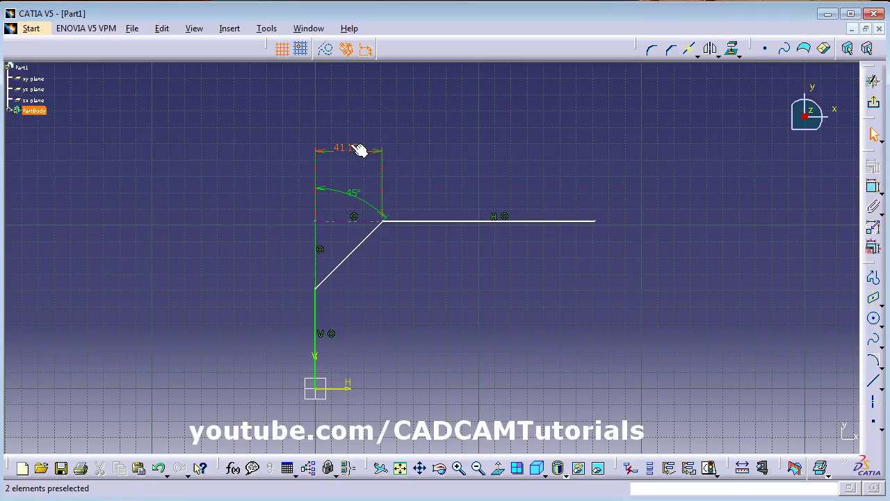
double_click(361, 146)
text(50)
key(Return)
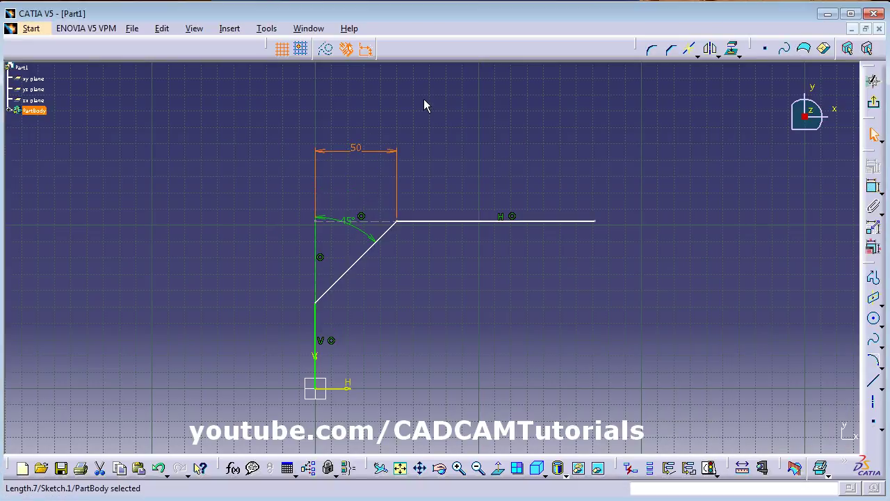
Step: Shift the horizontal line and chamfer down, reposition the 45° angle, then undo
drag(354, 224, 341, 258)
click(397, 292)
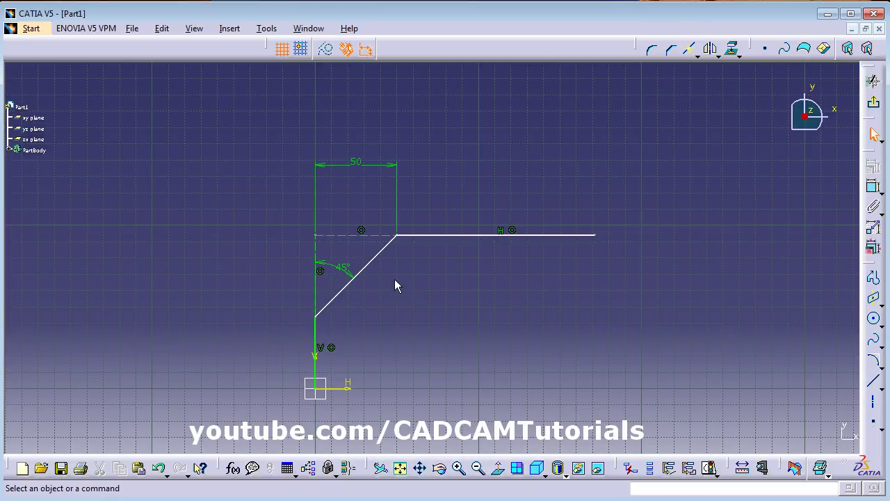
key(ctrl+z)
key(ctrl+z)
key(ctrl+z)
key(ctrl+z)
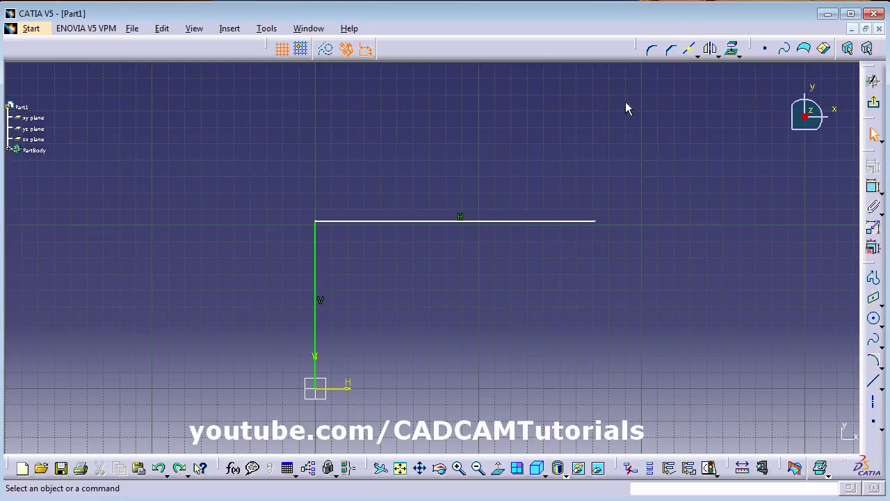
Step: Add an untrimmed 45° chamfer of length 54.579, then delete all sketch geometry
click(670, 51)
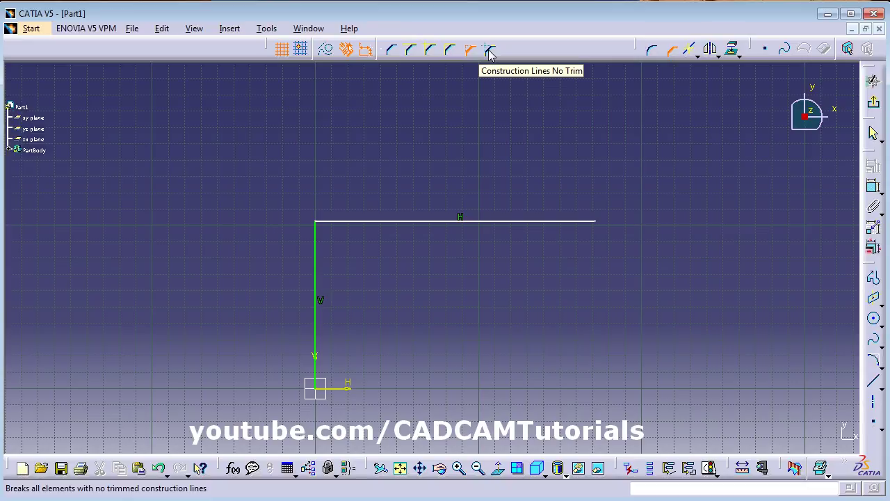
click(430, 55)
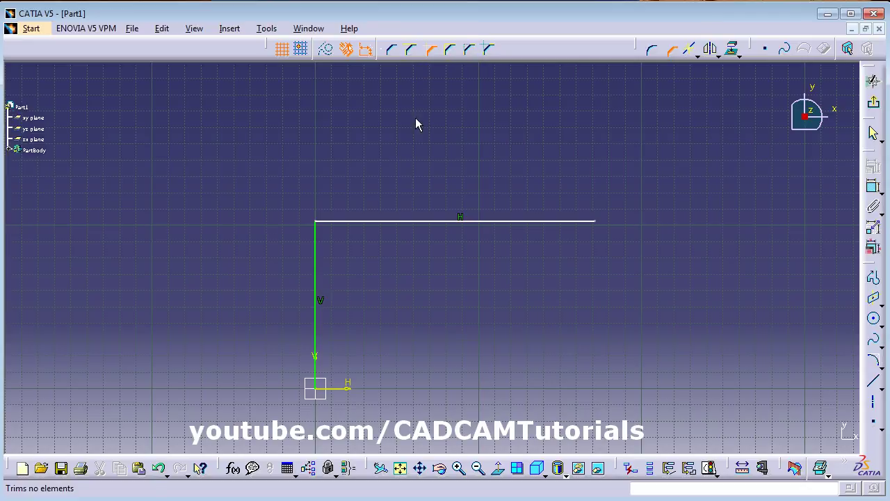
click(317, 269)
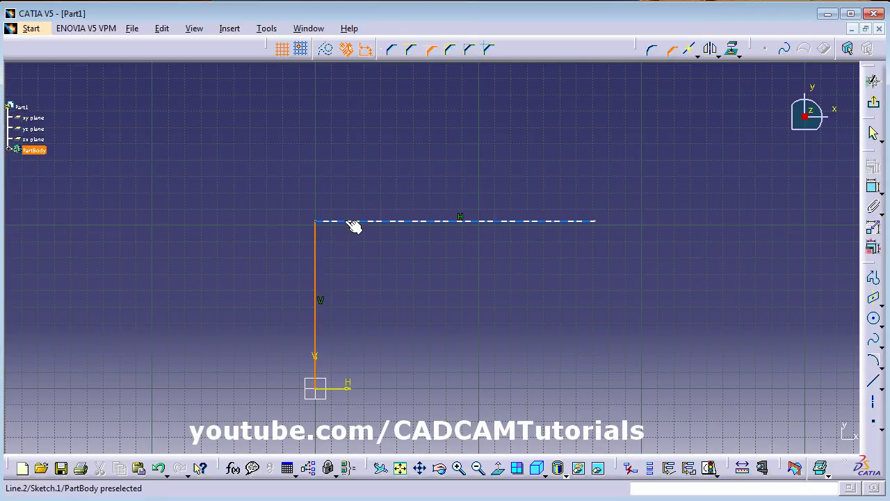
click(352, 224)
click(358, 261)
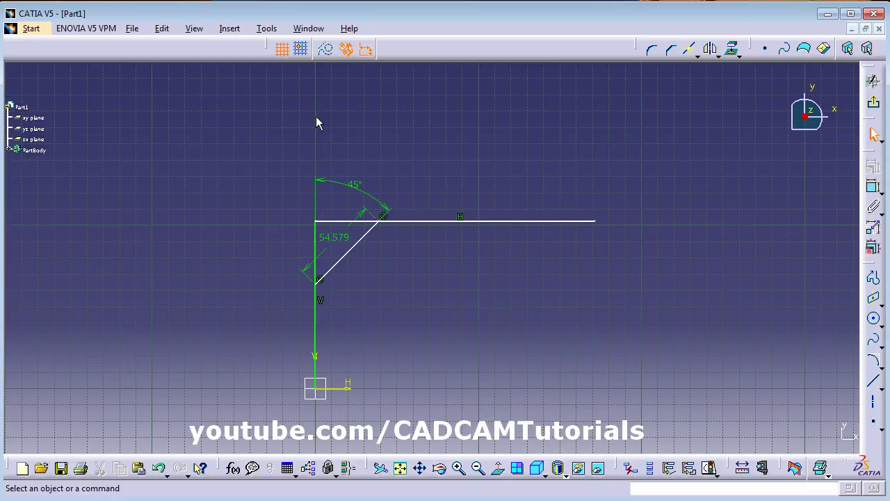
drag(242, 143, 431, 305)
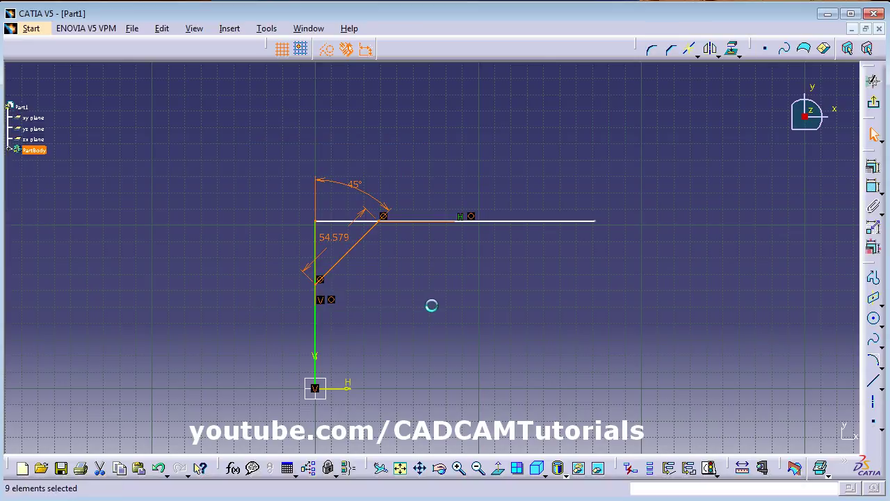
key(Delete)
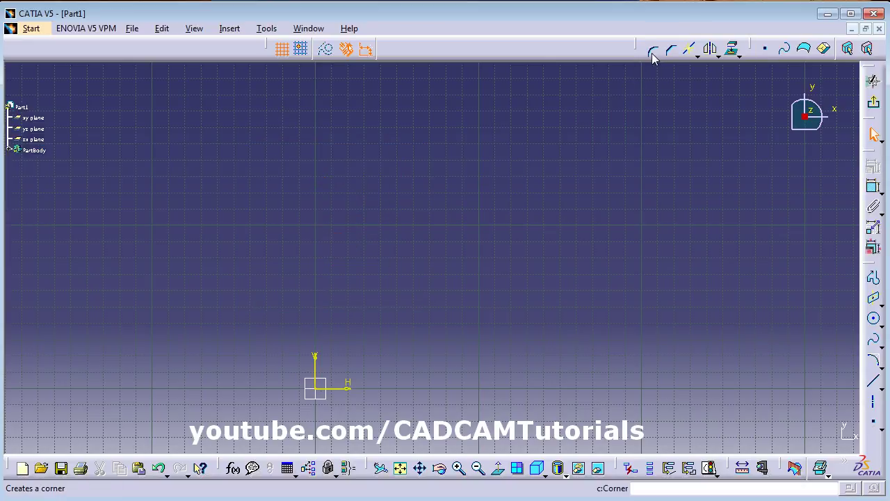
Step: Draw a 231.544 mm horizontal line and a near-vertical line ending just above it
click(699, 56)
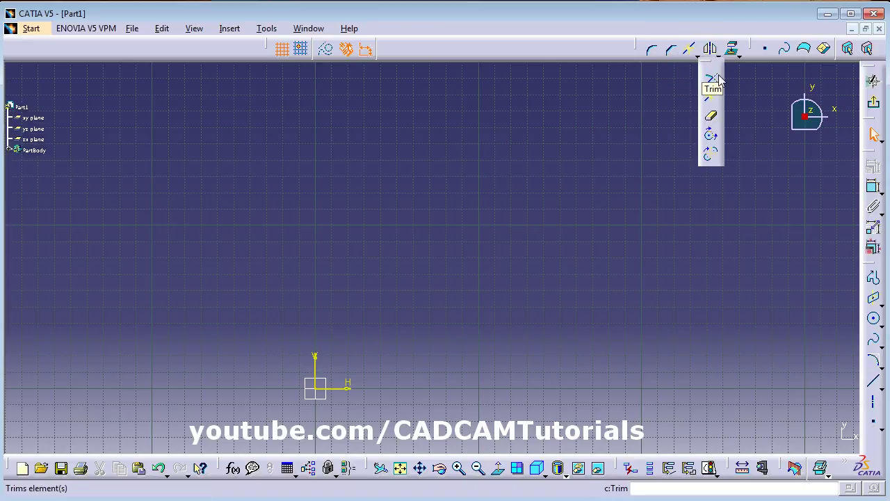
click(874, 379)
click(302, 263)
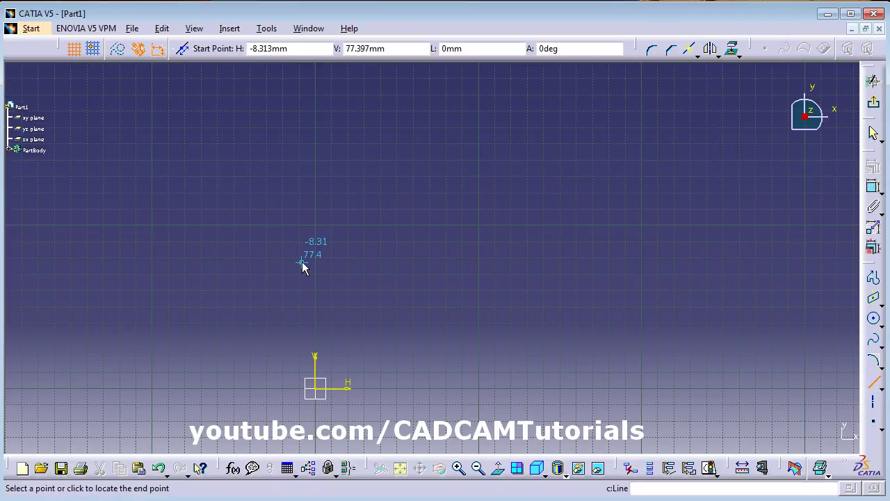
click(682, 266)
click(874, 379)
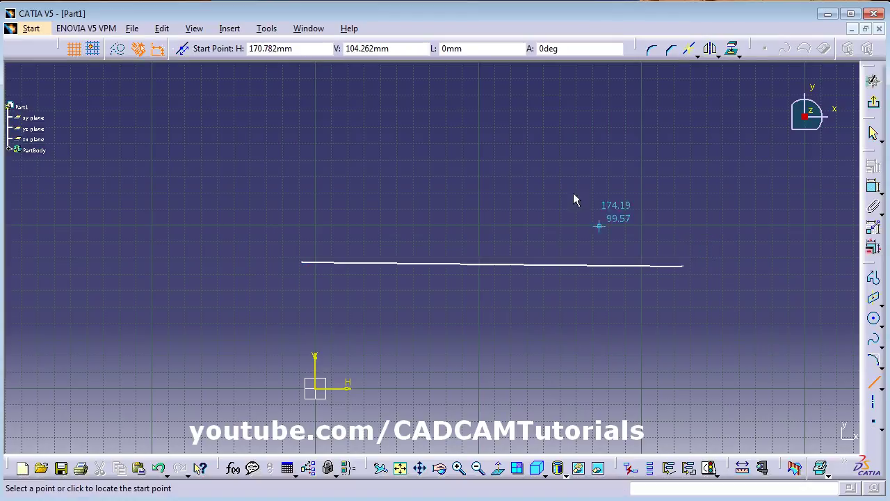
click(496, 105)
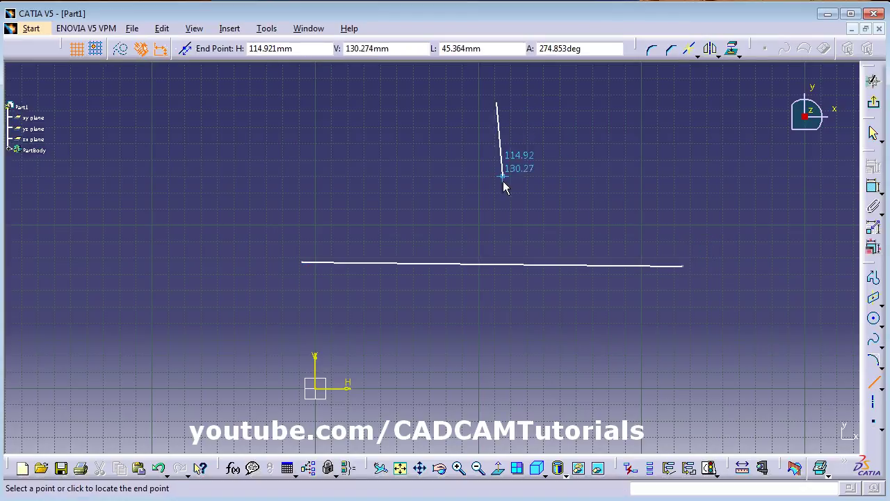
click(488, 229)
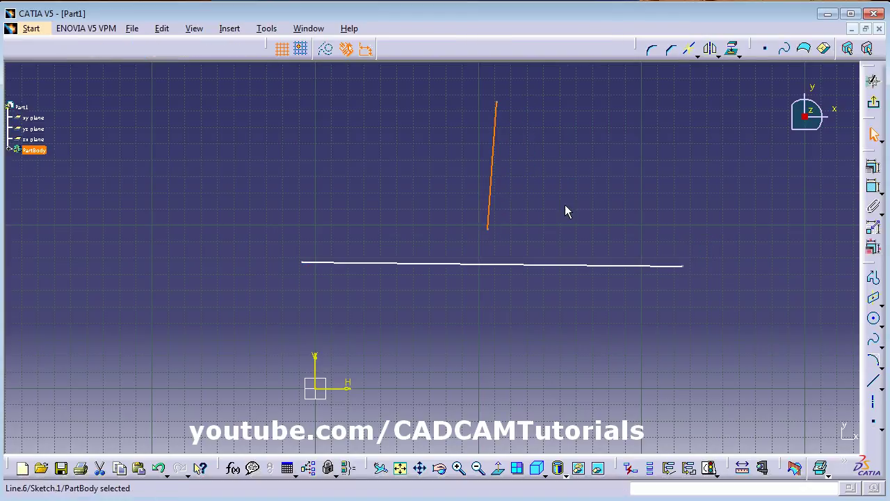
Step: Trim the two lines into a clean corner, then box-select and delete them
click(696, 55)
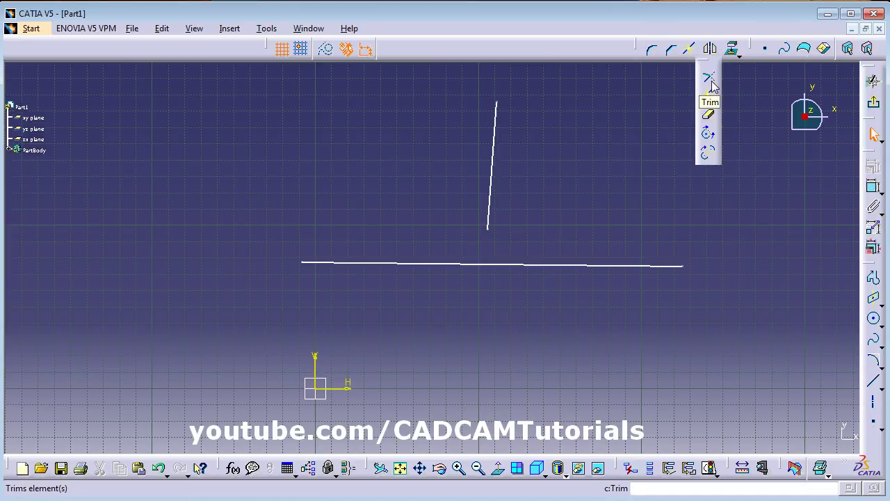
click(708, 78)
click(407, 264)
click(495, 211)
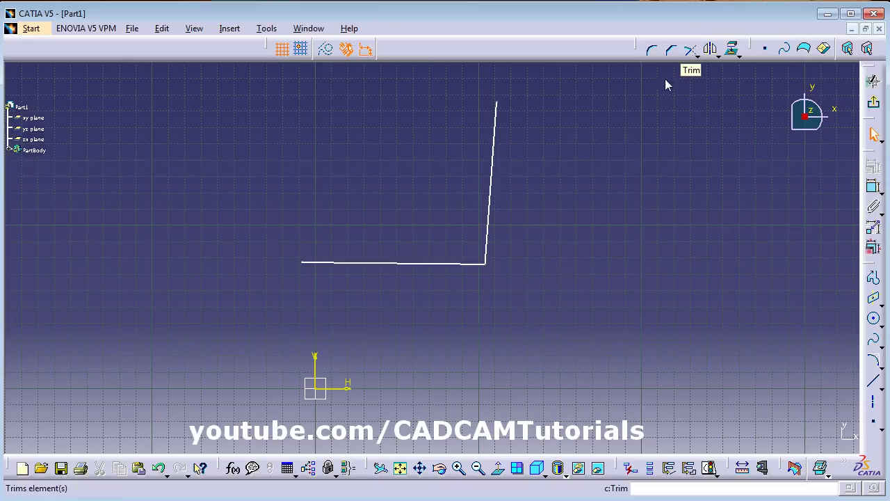
click(689, 49)
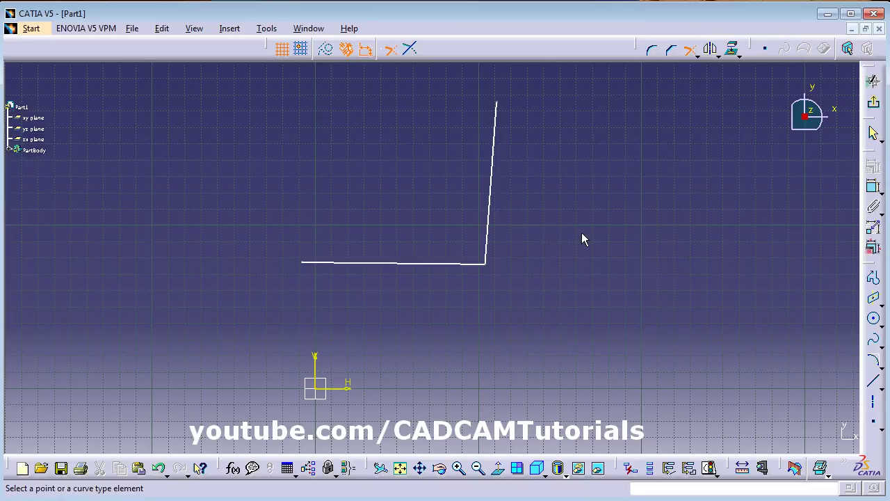
click(450, 262)
mouse_move(258, 77)
mouse_down()
mouse_move(562, 276)
mouse_move(578, 297)
mouse_up()
key(Delete)
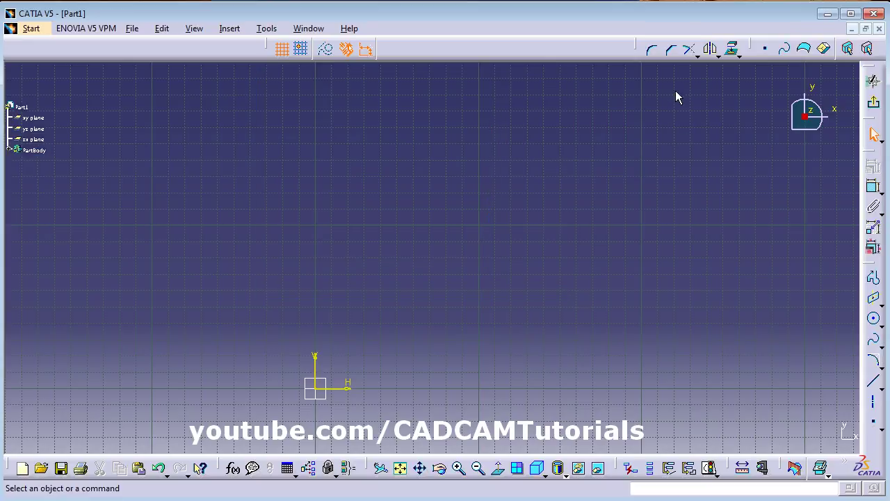
Step: Draw a long shallow slanted line crossed by a steep line, then choose Break
click(697, 56)
click(873, 389)
click(275, 245)
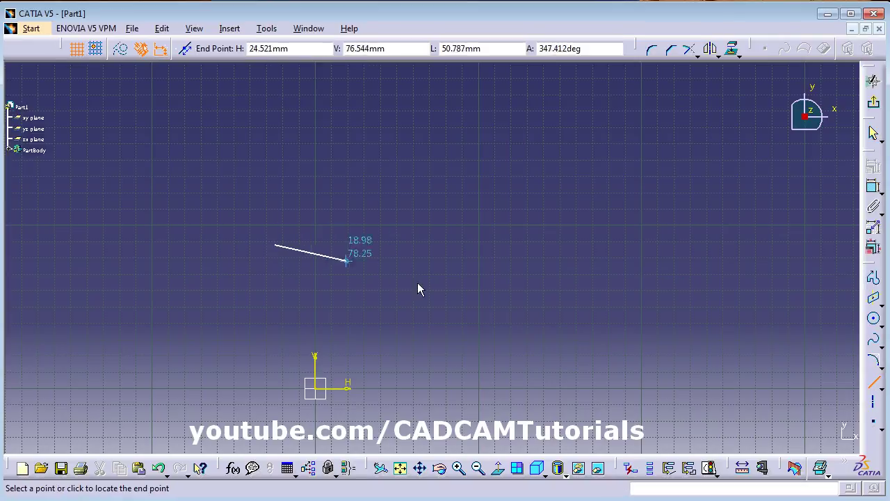
click(581, 315)
click(873, 381)
click(502, 172)
click(405, 381)
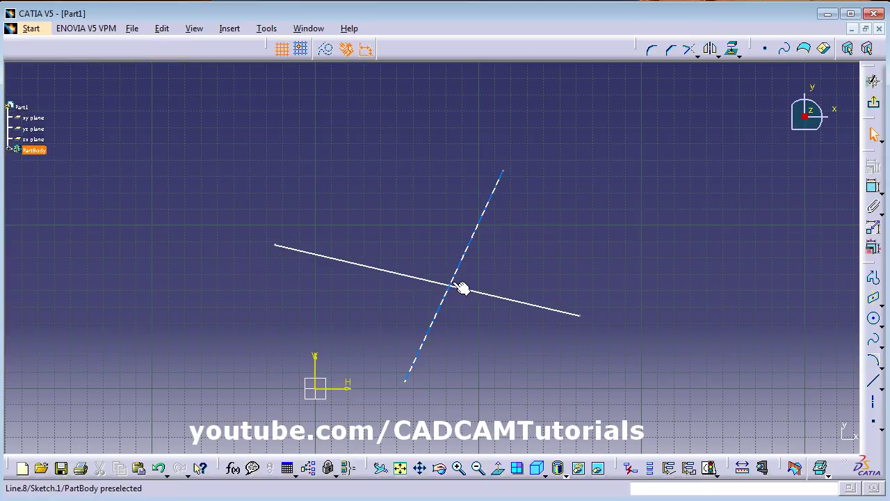
click(697, 54)
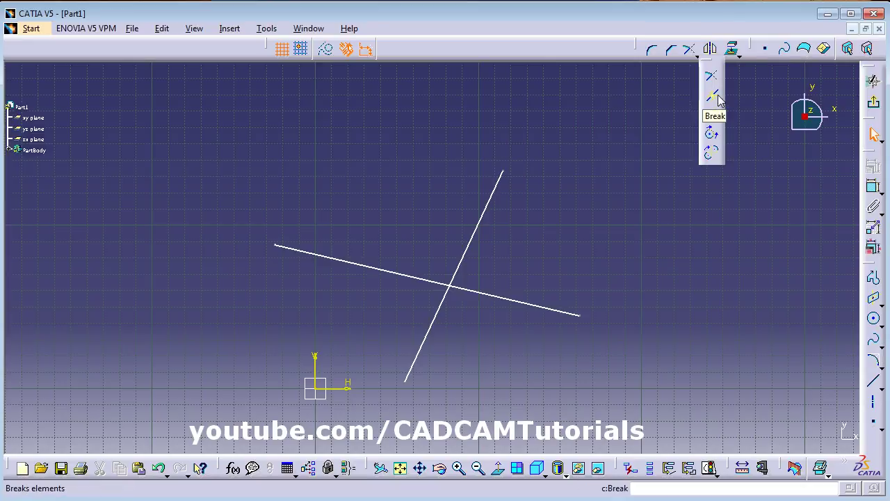
click(714, 96)
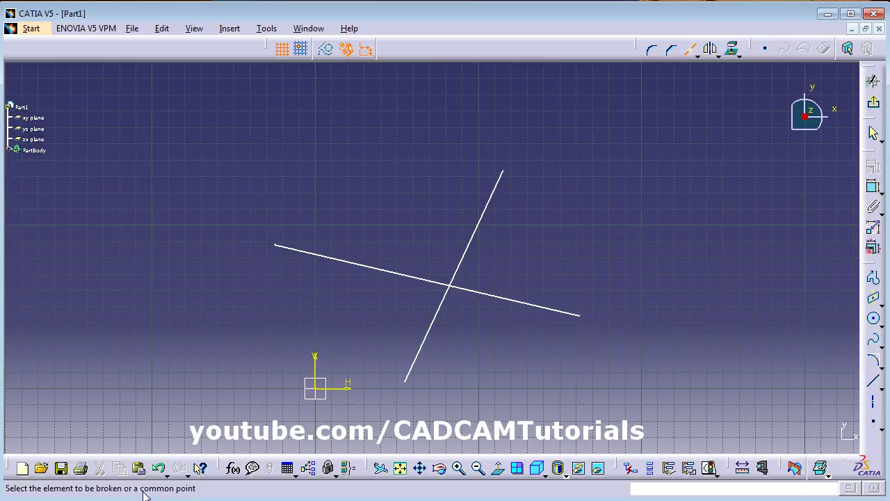
Step: Break the shallow line at the steep line and select each piece to confirm
click(410, 277)
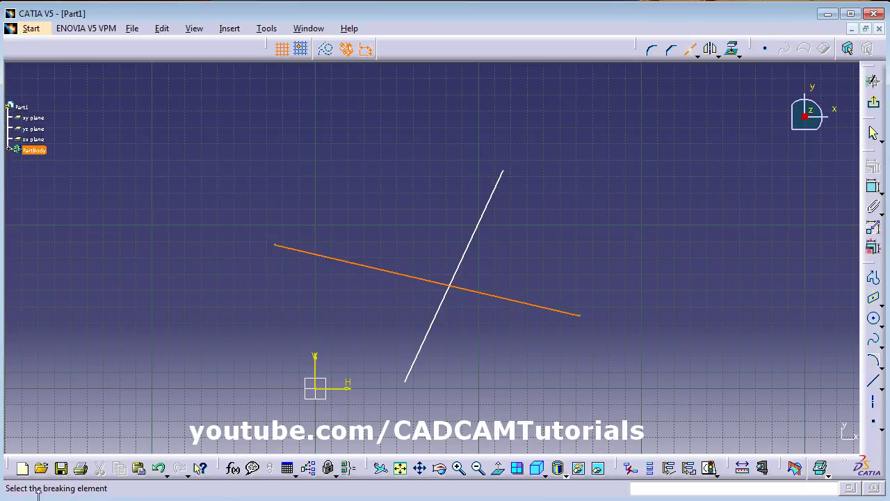
click(480, 244)
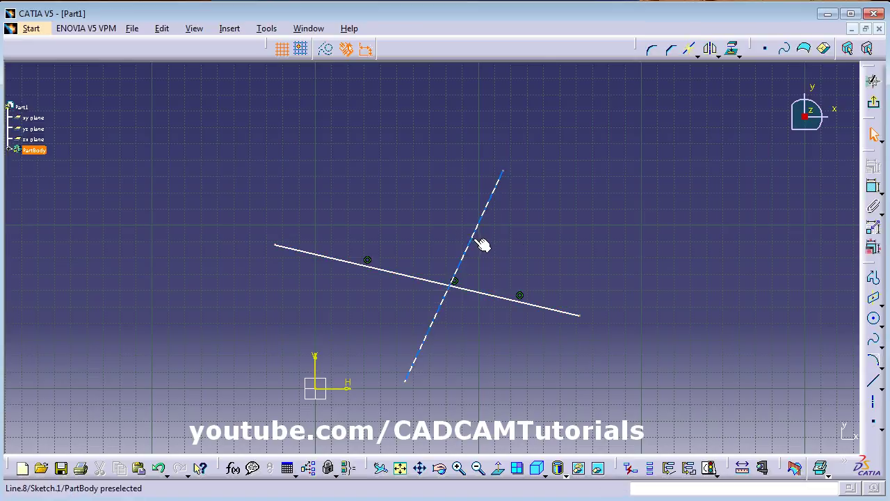
click(424, 278)
click(481, 315)
click(486, 292)
click(451, 315)
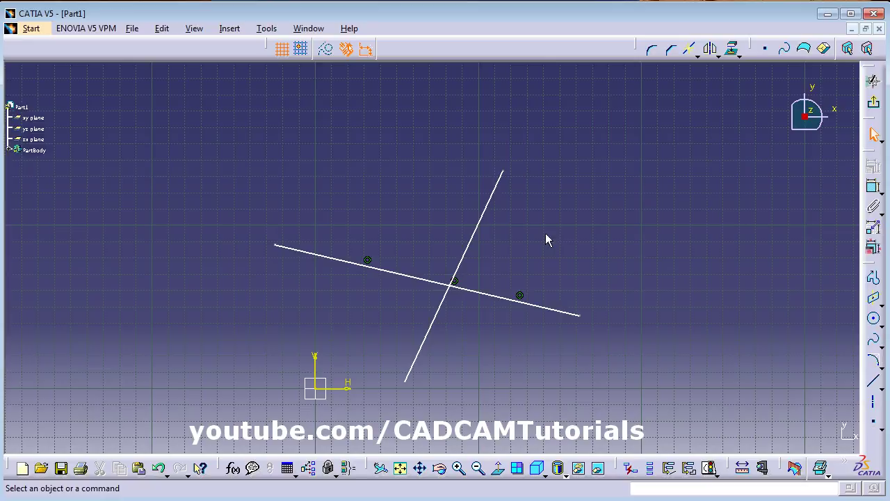
click(697, 54)
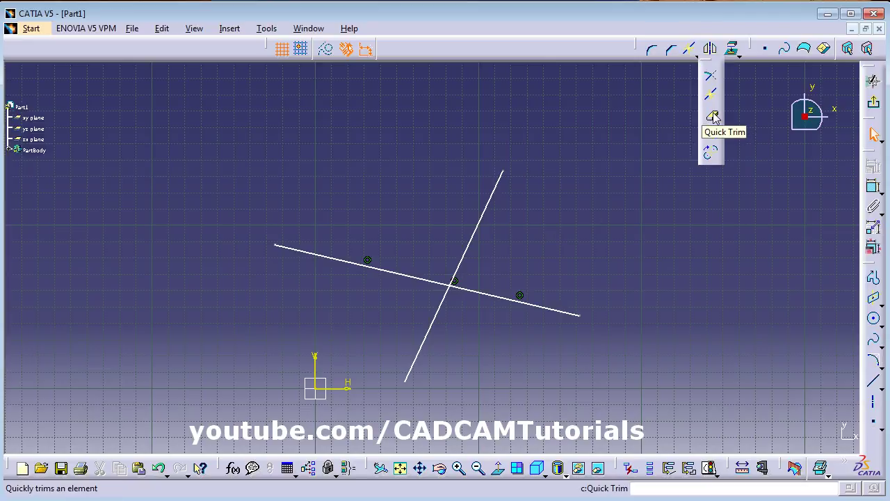
Step: Quick Trim the steep line above the crossing and the shallow line's right part
click(713, 120)
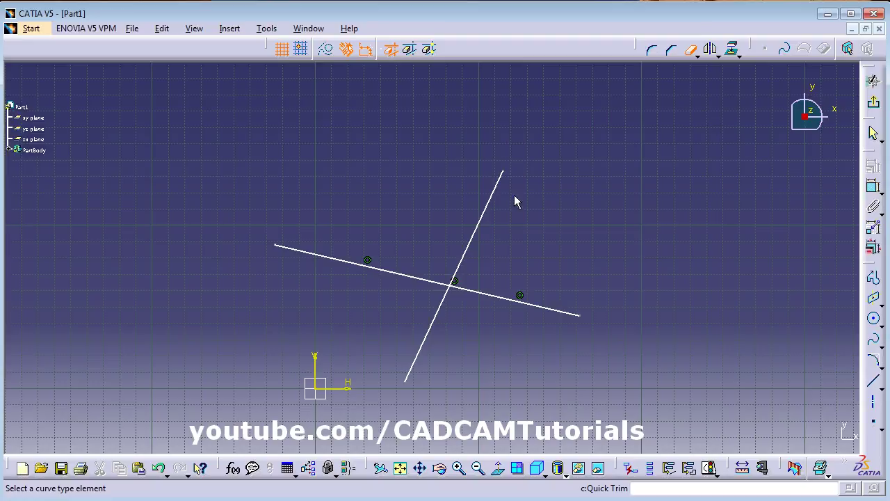
click(477, 254)
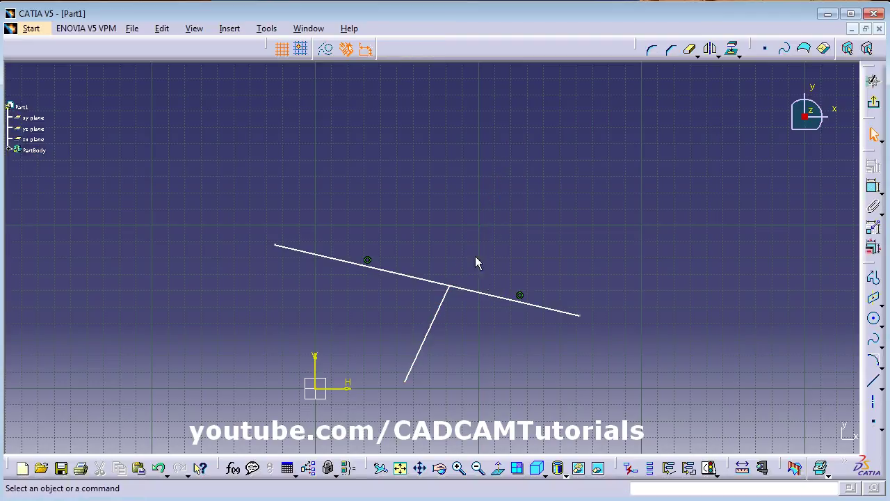
click(690, 50)
click(514, 305)
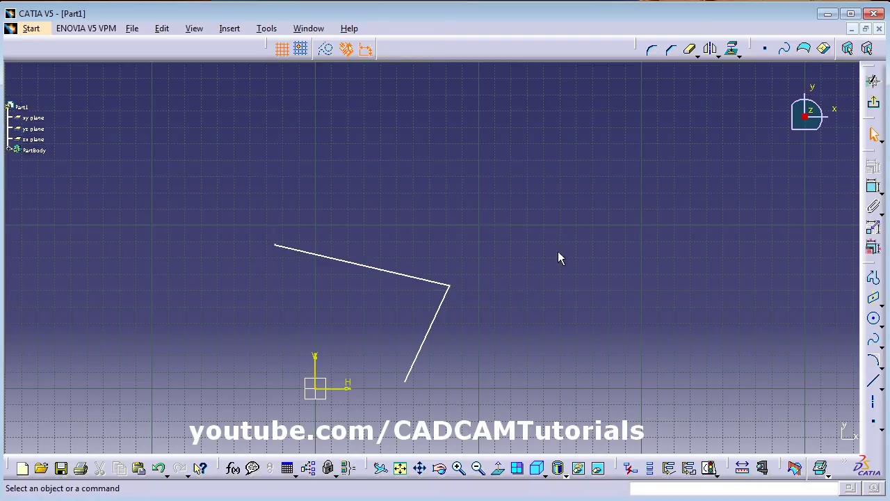
click(699, 56)
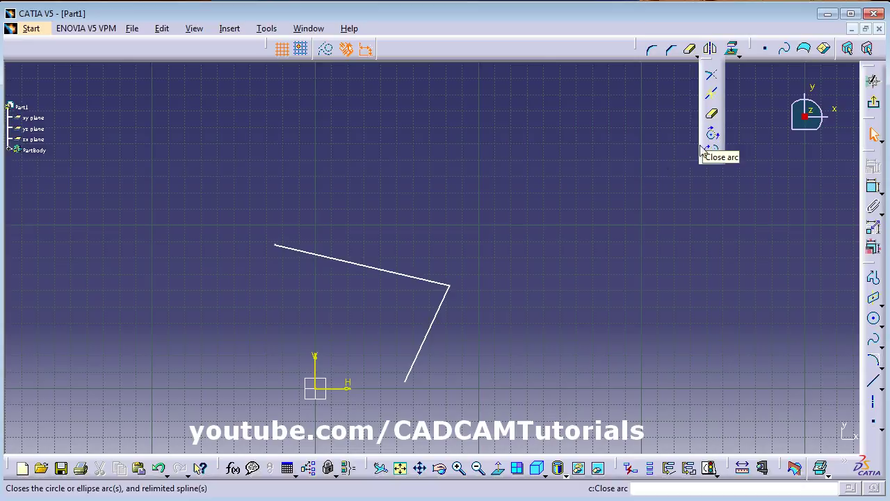
mouse_move(590, 171)
mouse_down()
mouse_move(218, 395)
mouse_move(193, 395)
mouse_up()
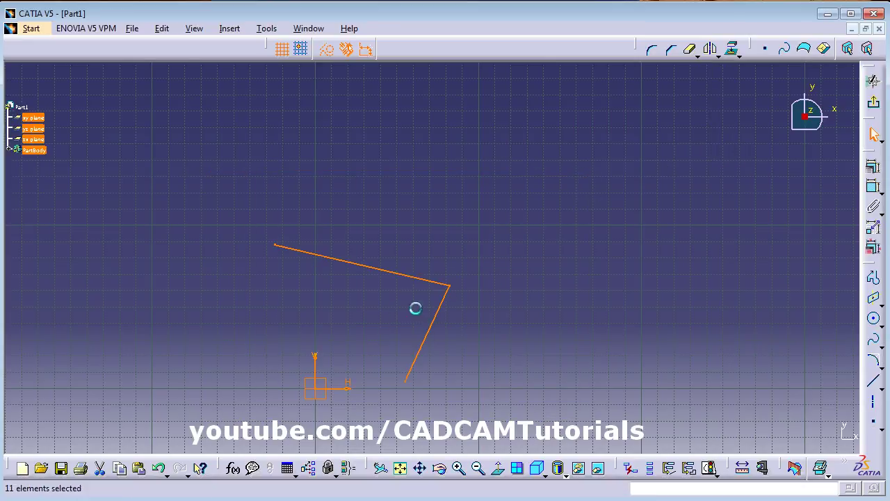
Step: Delete the trimmed corner lines and draw a three-quarter, three-point arc open at the bottom
key(Delete)
click(880, 324)
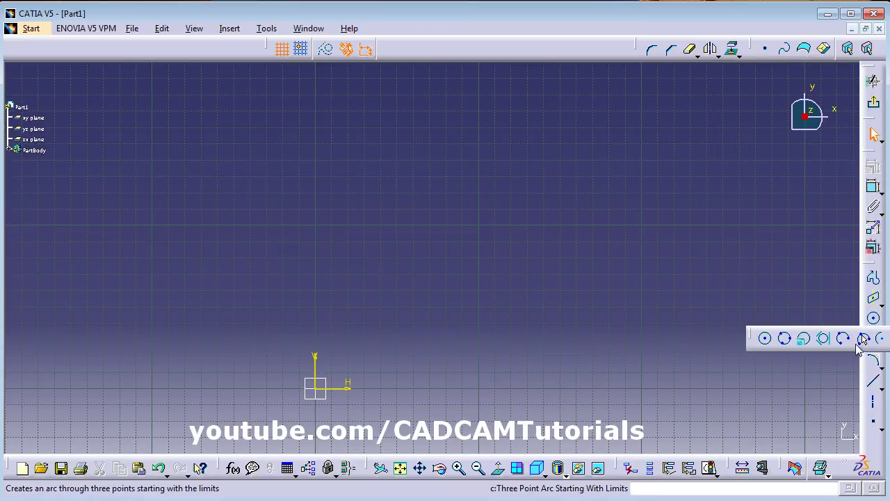
click(843, 338)
click(457, 272)
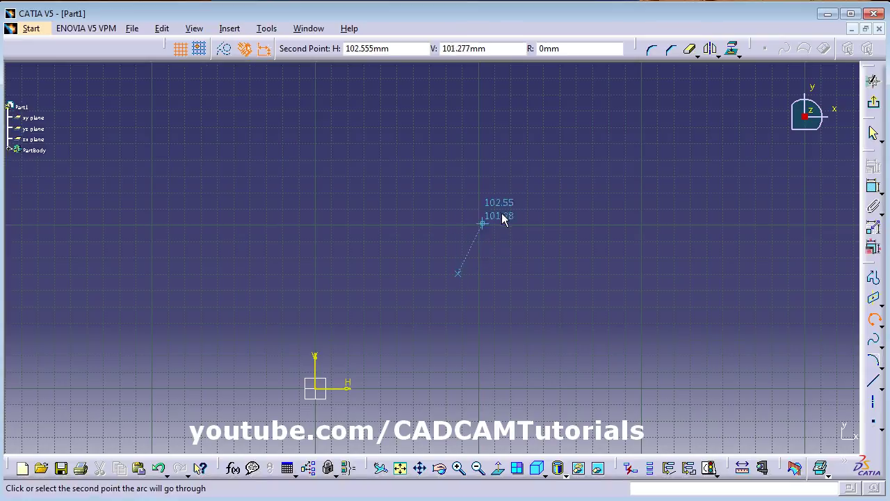
click(497, 192)
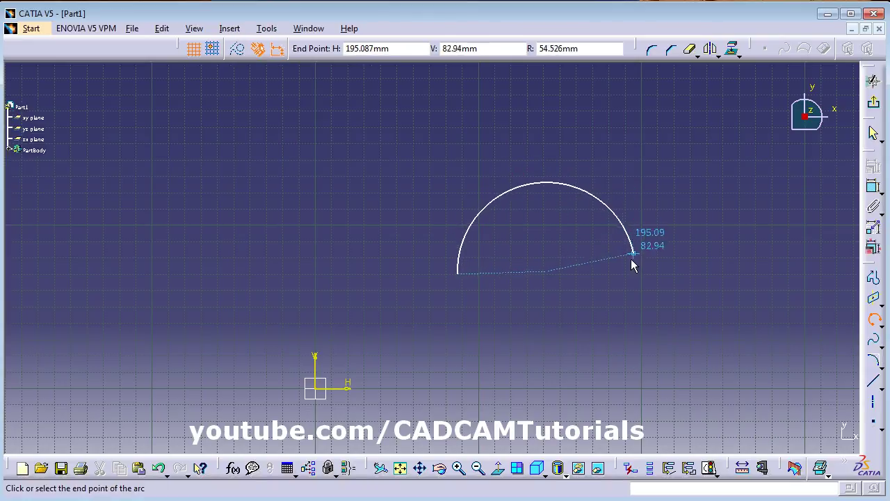
click(607, 298)
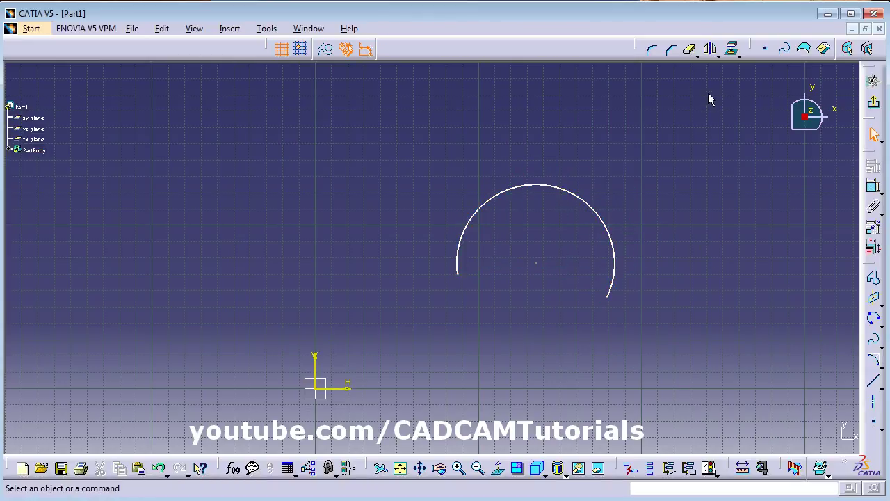
click(698, 55)
click(698, 56)
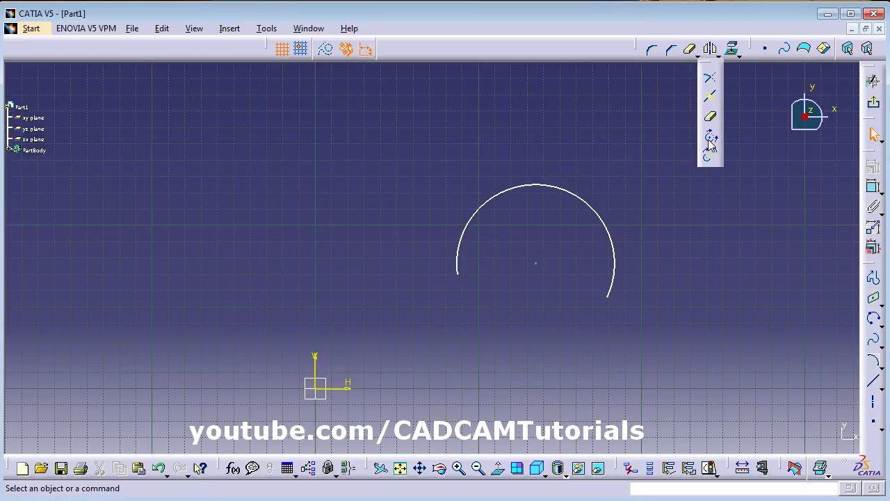
click(596, 209)
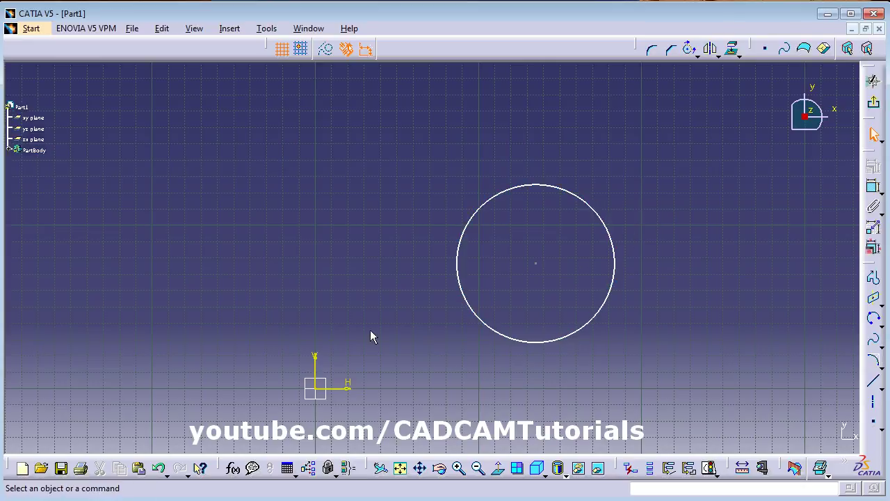
key(ctrl+z)
click(697, 55)
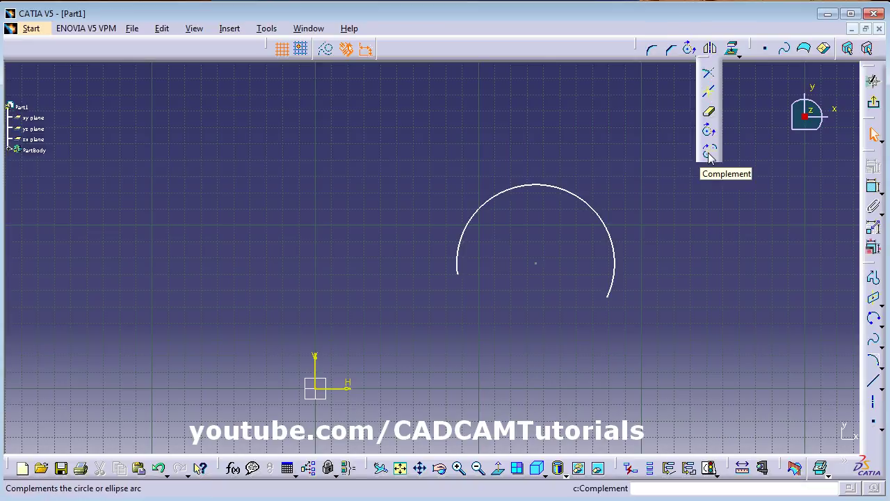
Step: Replace the arc with its complement, then box-select the resulting short bottom arc
click(709, 156)
click(592, 207)
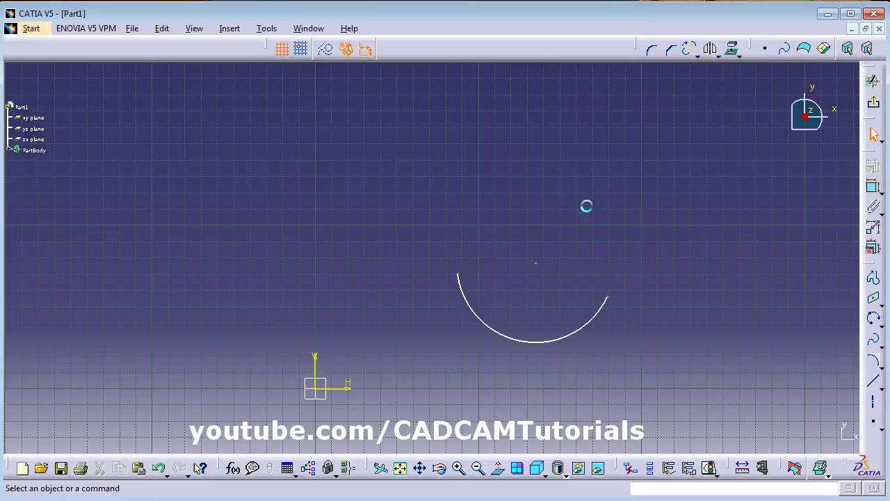
click(697, 55)
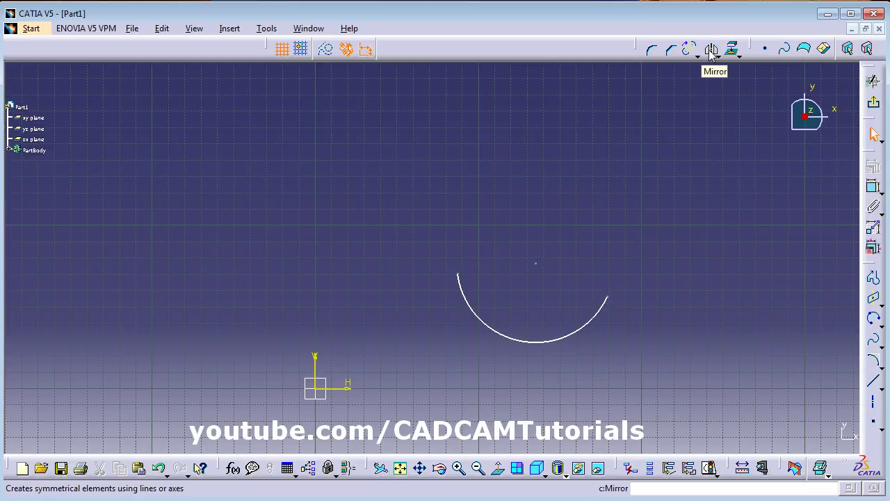
drag(410, 216, 669, 363)
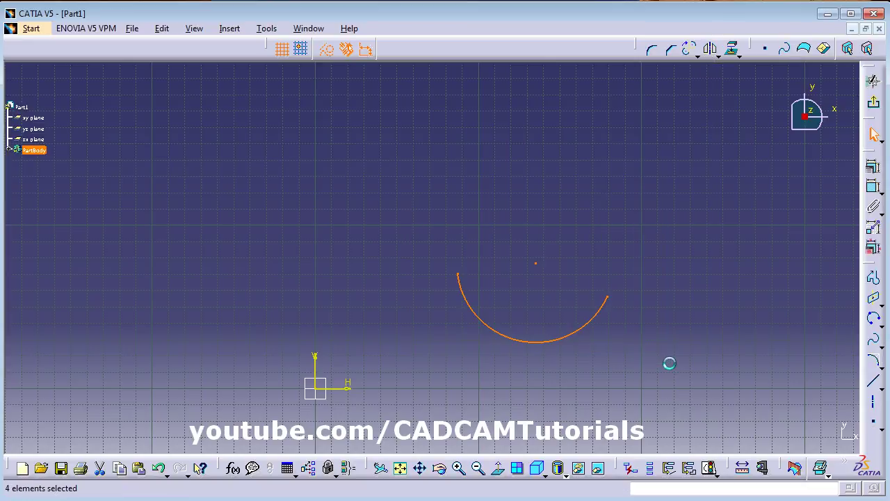
Step: Delete the arc and draw a stepped half-profile of alternating horizontal and vertical lines
key(Delete)
click(874, 278)
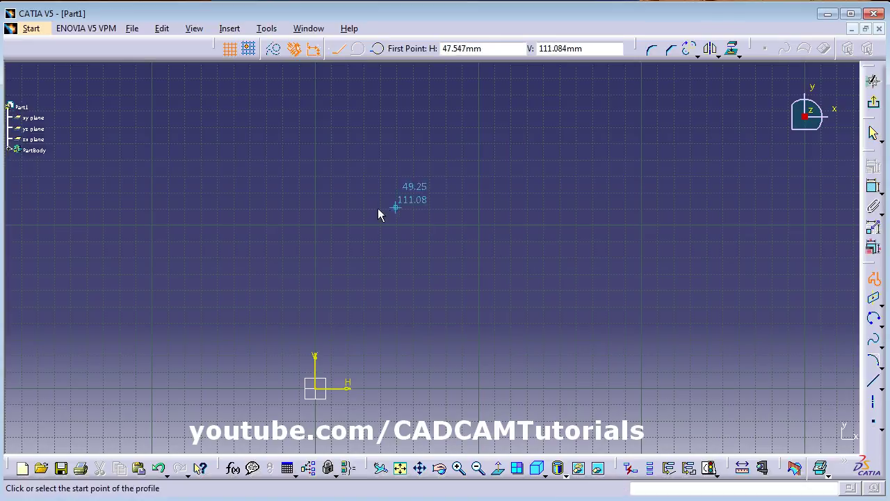
click(315, 192)
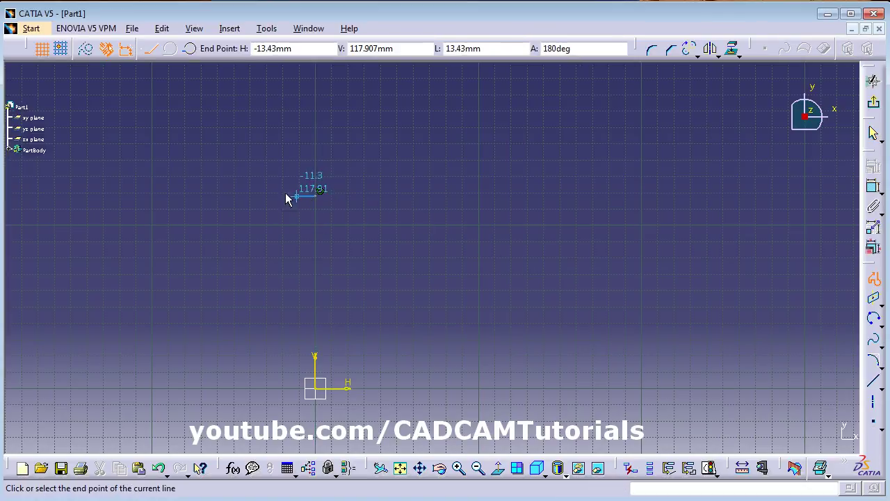
click(270, 196)
click(269, 246)
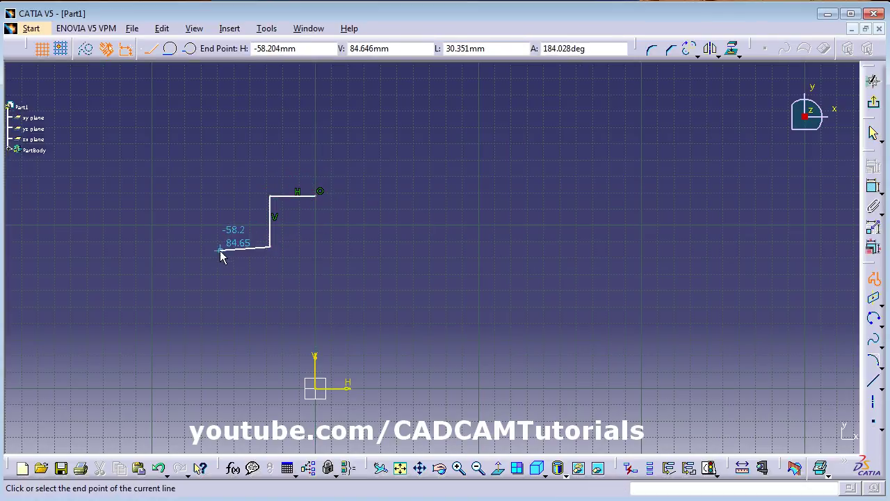
click(216, 246)
click(216, 287)
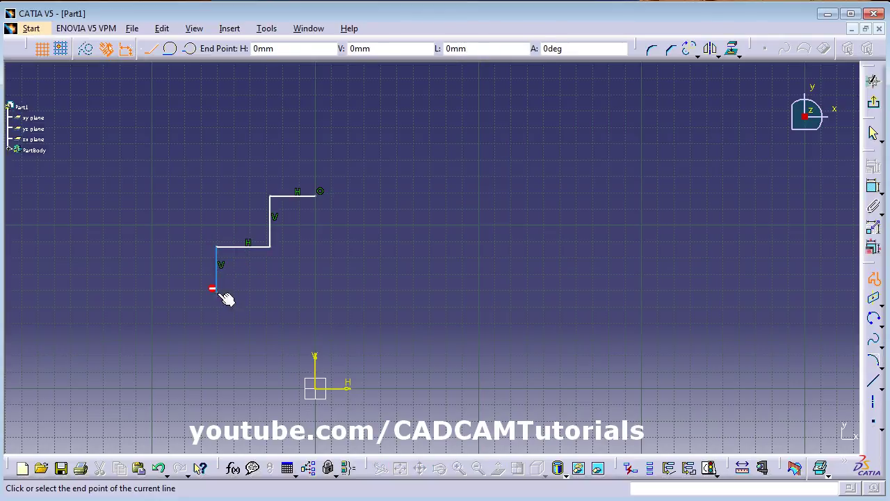
click(270, 287)
click(270, 335)
click(318, 335)
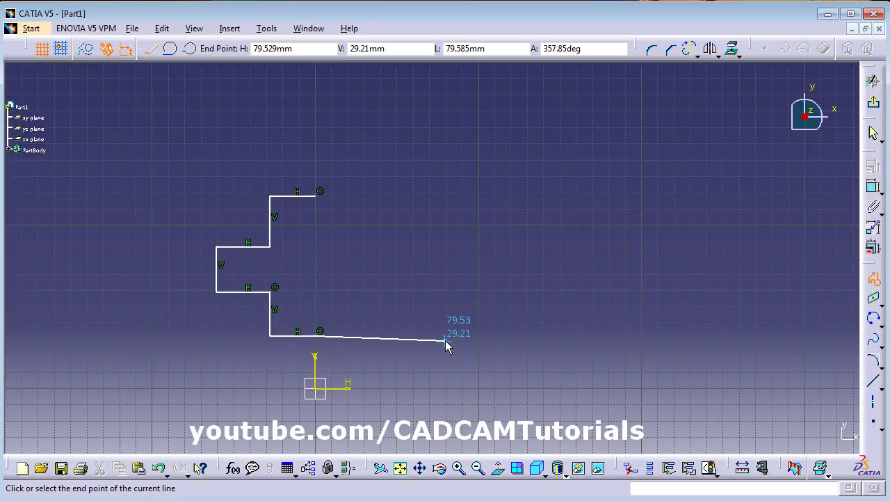
key(Escape)
Step: Draw a vertical axis from above the profile down to the sketch origin, then select the profile
click(873, 401)
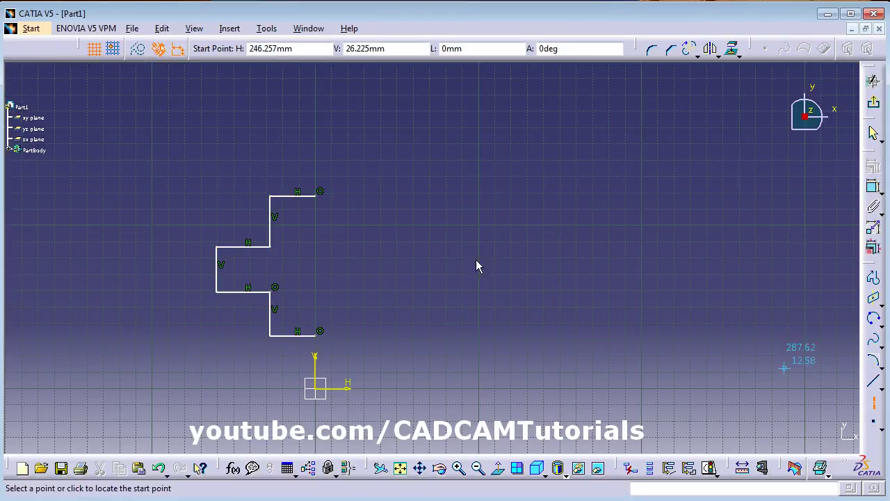
click(316, 139)
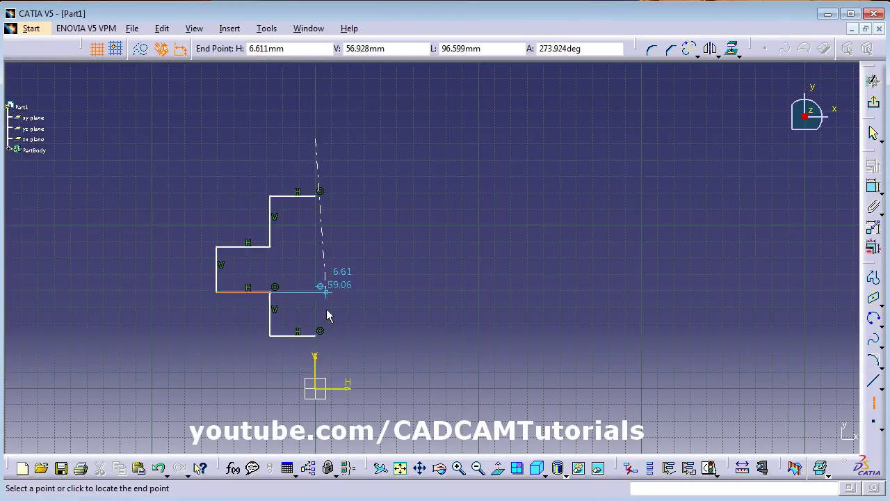
click(318, 391)
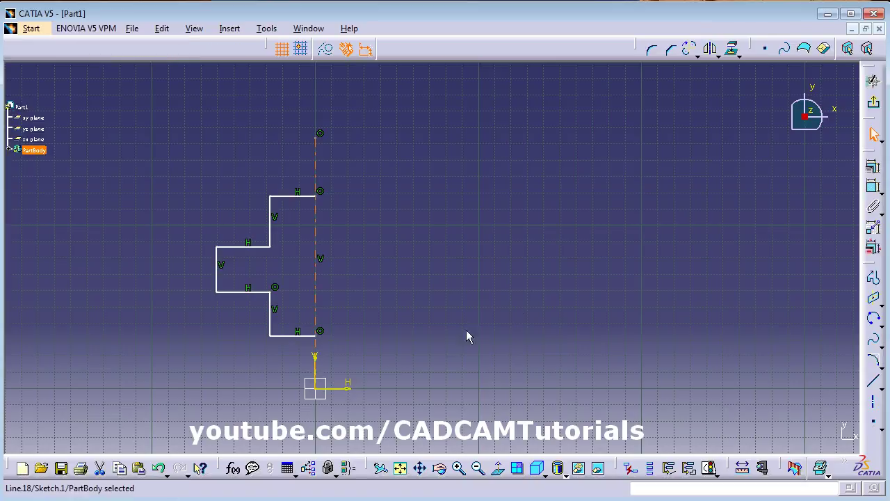
mouse_move(155, 172)
mouse_down()
mouse_move(355, 317)
mouse_move(363, 352)
mouse_up()
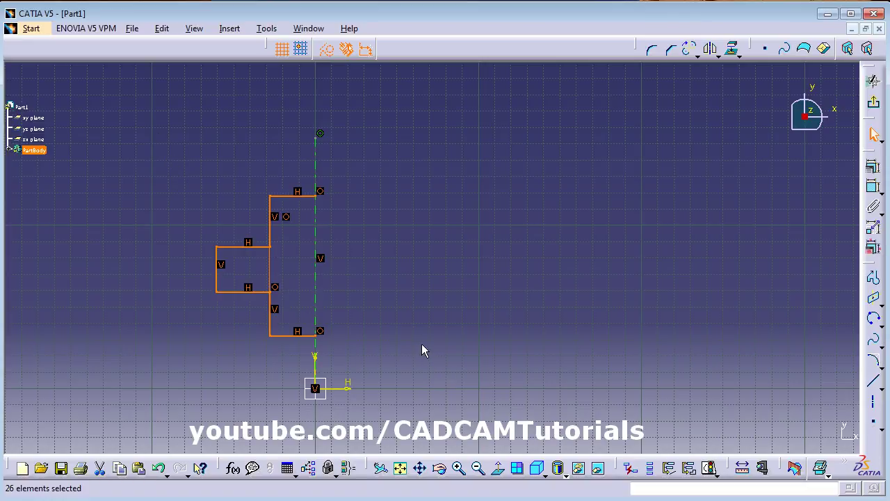
click(710, 49)
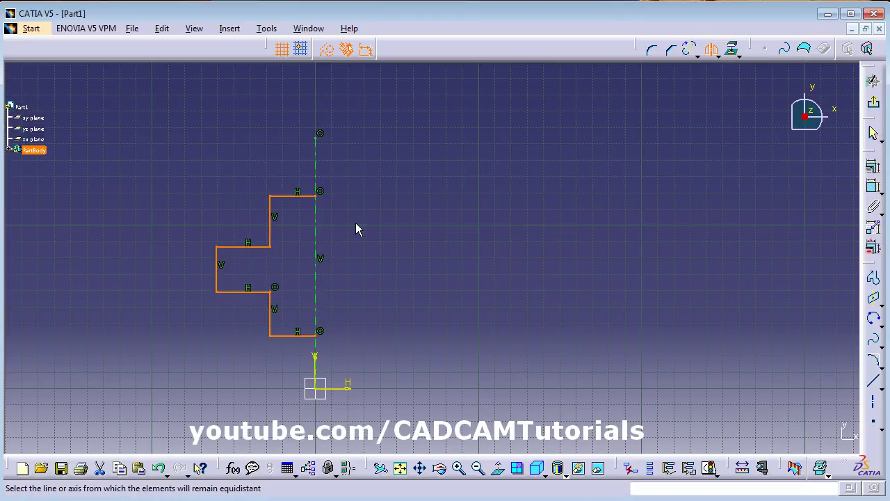
click(316, 231)
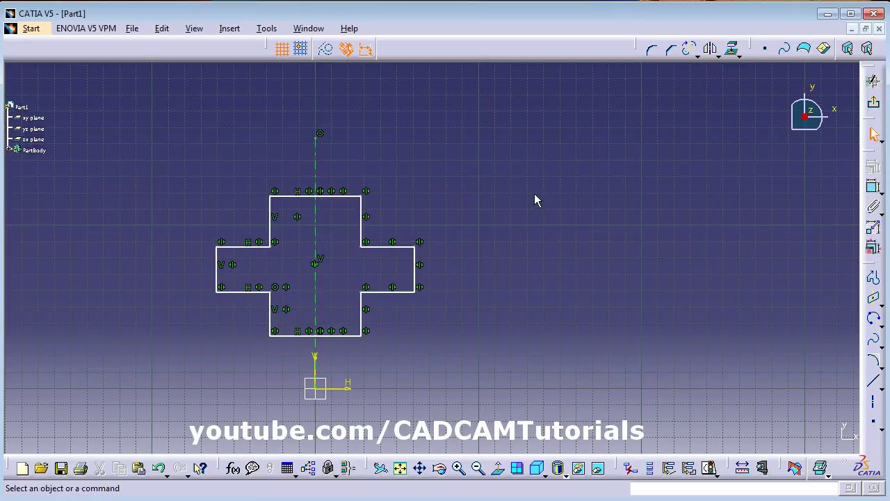
key(ctrl+z)
click(661, 174)
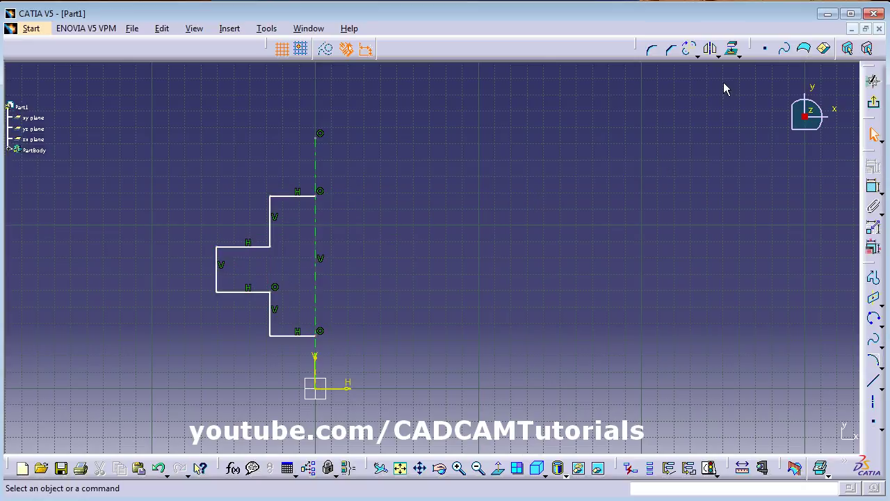
Step: Mirror the stepped profile across the vertical axis with Symmetry, leaving no copy
click(718, 57)
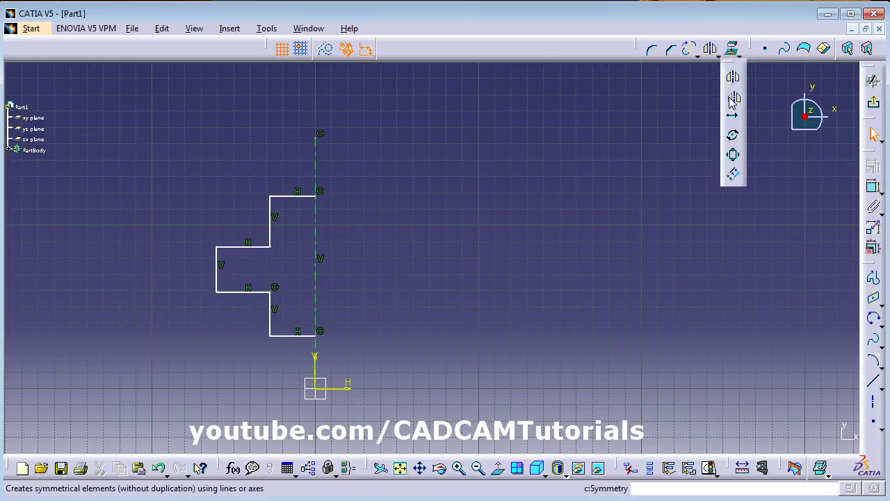
mouse_move(179, 185)
mouse_down()
mouse_move(328, 283)
mouse_move(392, 350)
mouse_up()
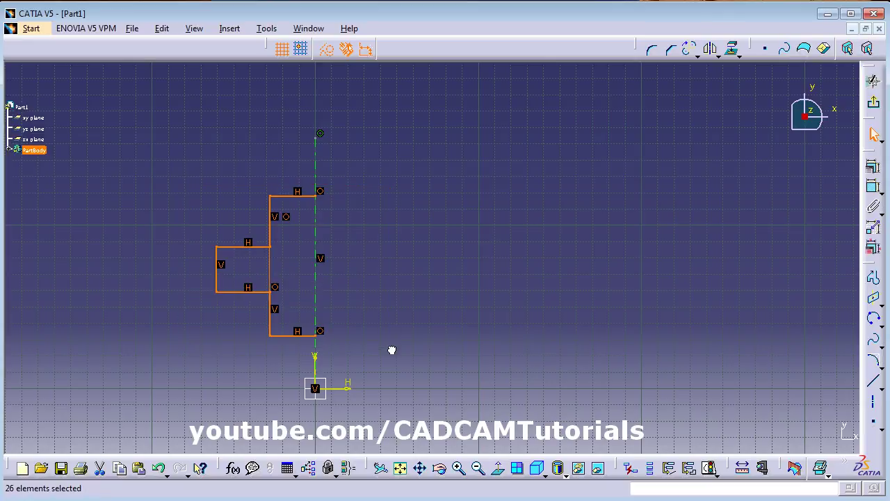
click(719, 56)
click(727, 92)
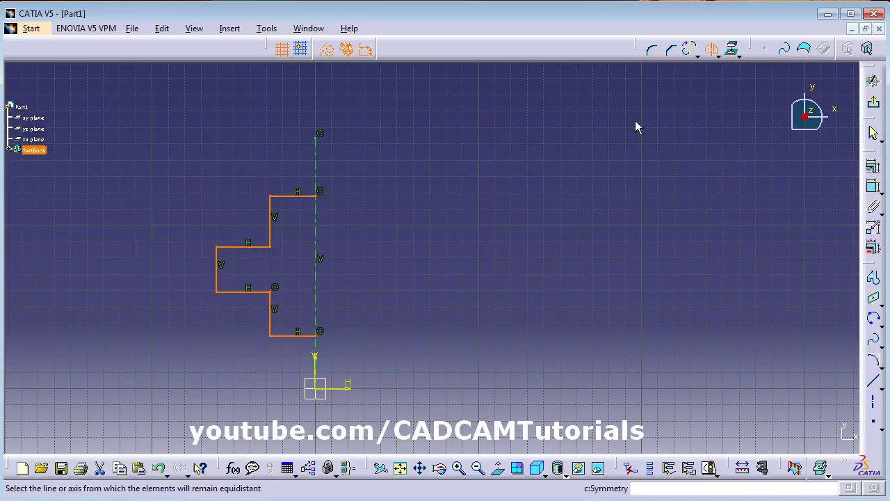
click(317, 232)
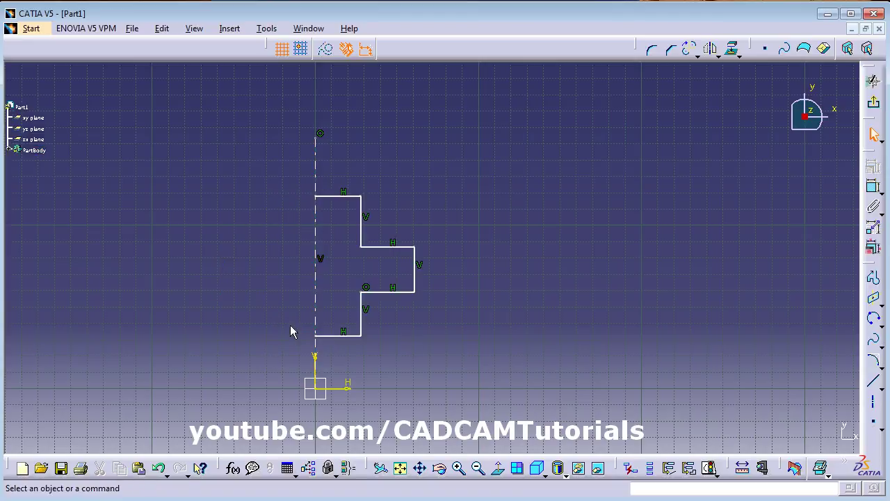
click(739, 56)
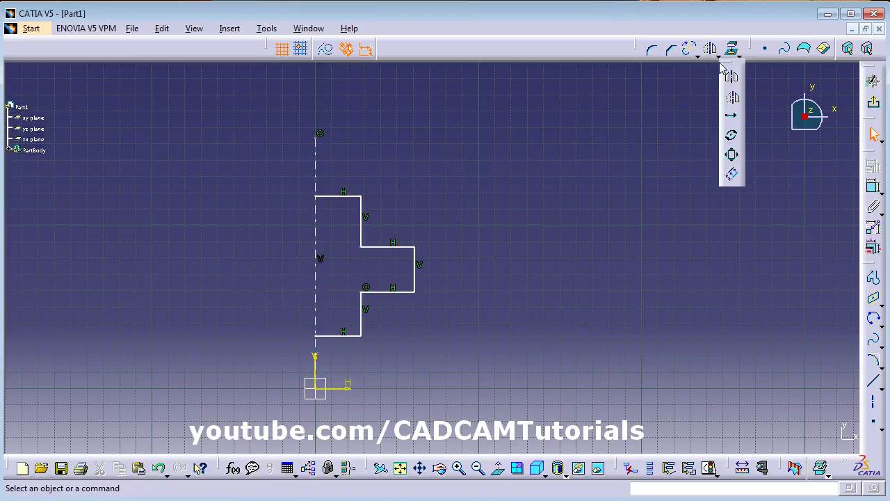
Step: Translate the stepped profile to the right with Duplicate mode off, from its bottom-left corner
click(732, 122)
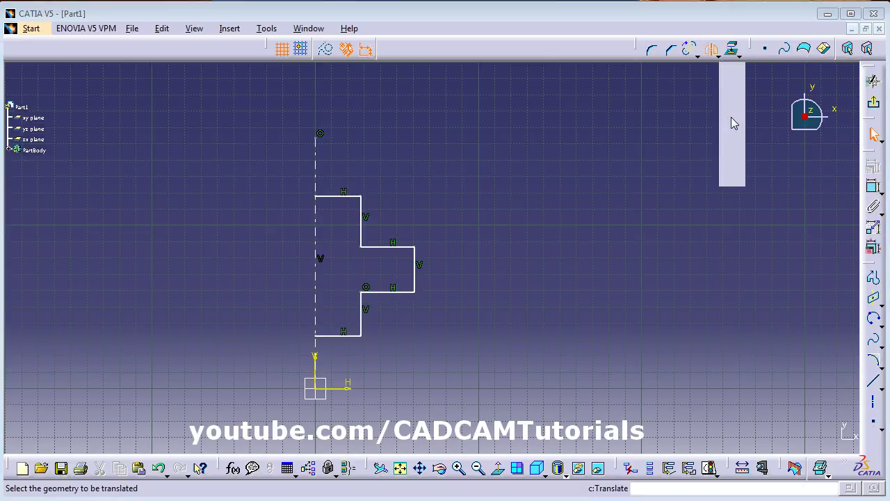
click(824, 433)
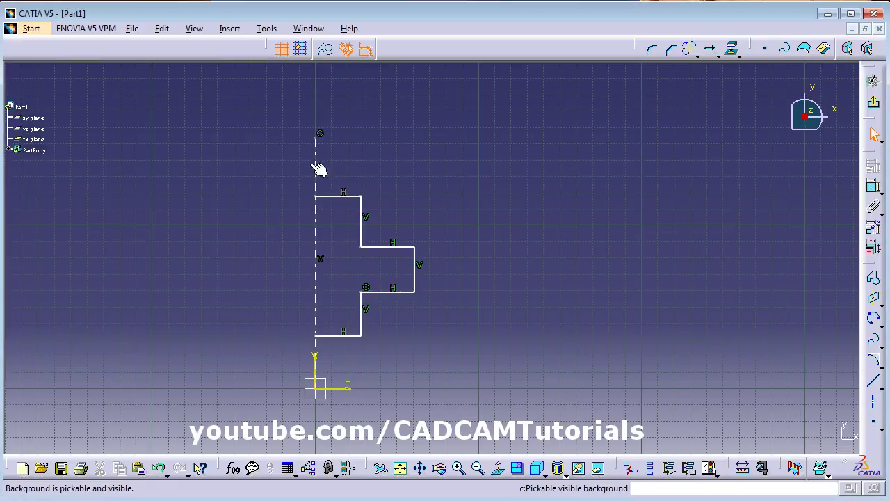
mouse_move(238, 110)
mouse_down()
mouse_move(457, 352)
mouse_move(471, 403)
mouse_up()
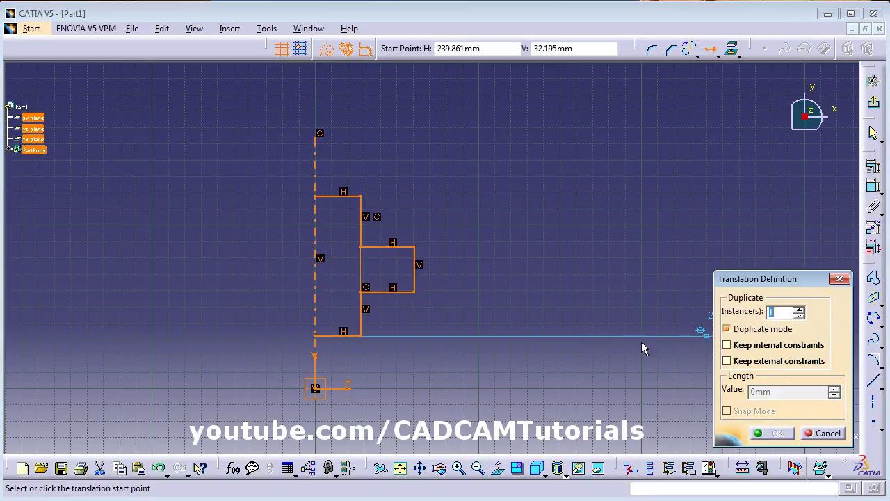
click(727, 329)
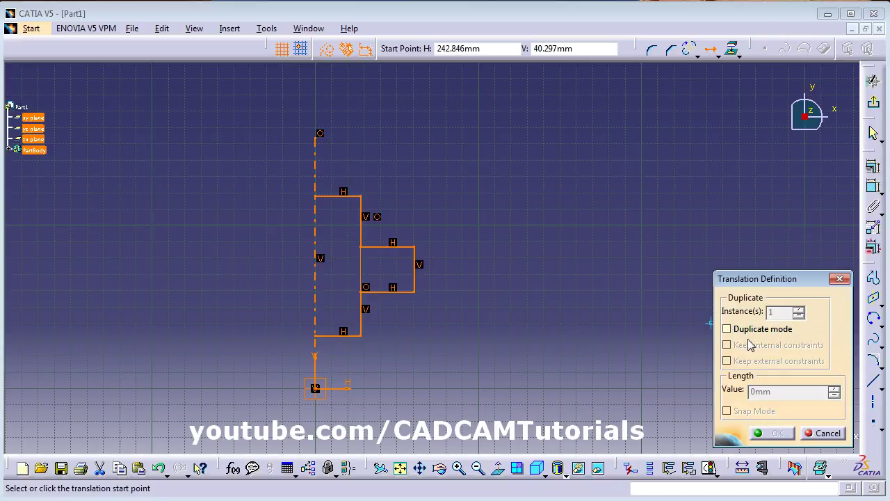
click(315, 336)
click(512, 337)
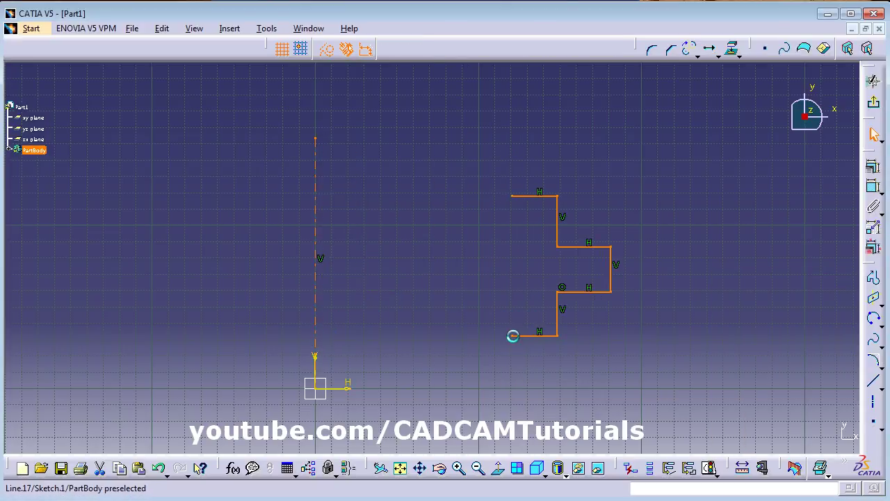
click(478, 274)
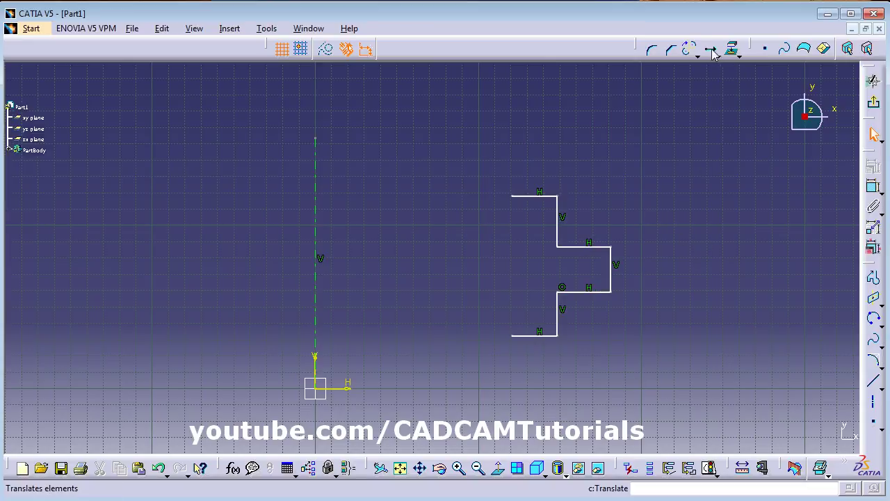
Step: Translate a duplicate of the profile about 125 mm to the right with Duplicate mode on
middle_drag(621, 253, 417, 257)
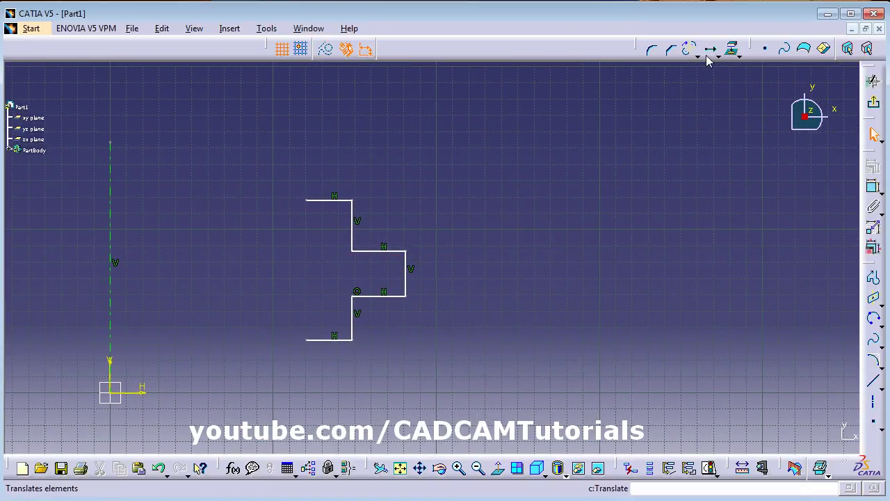
drag(272, 205, 477, 350)
drag(245, 168, 475, 369)
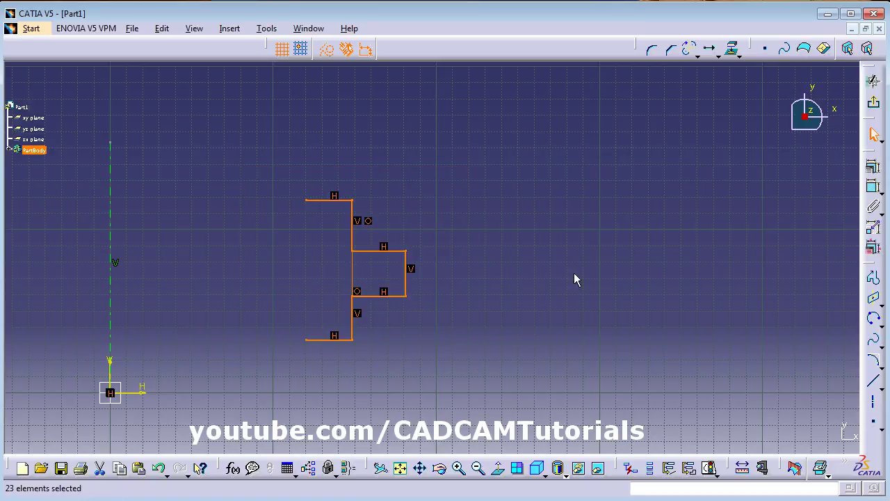
click(711, 52)
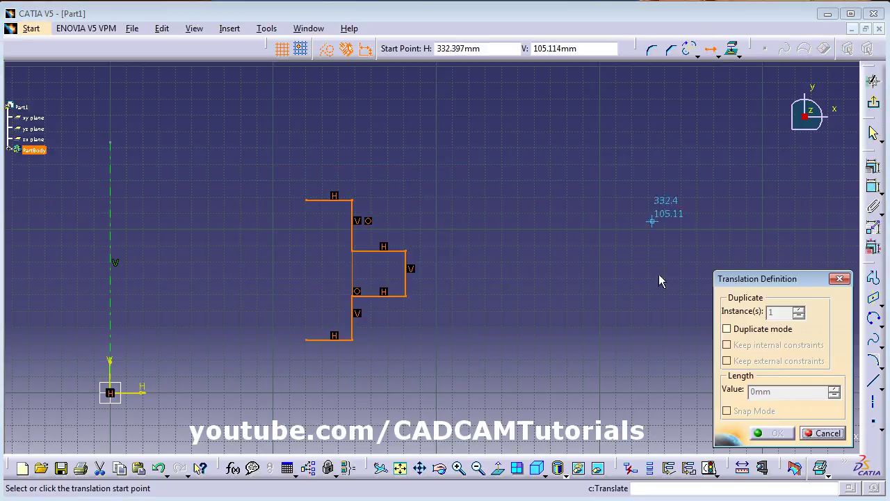
click(727, 329)
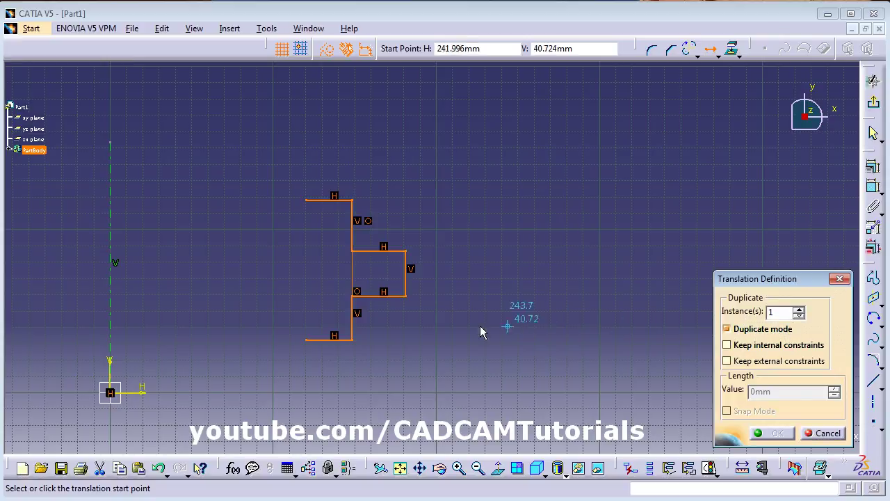
click(307, 340)
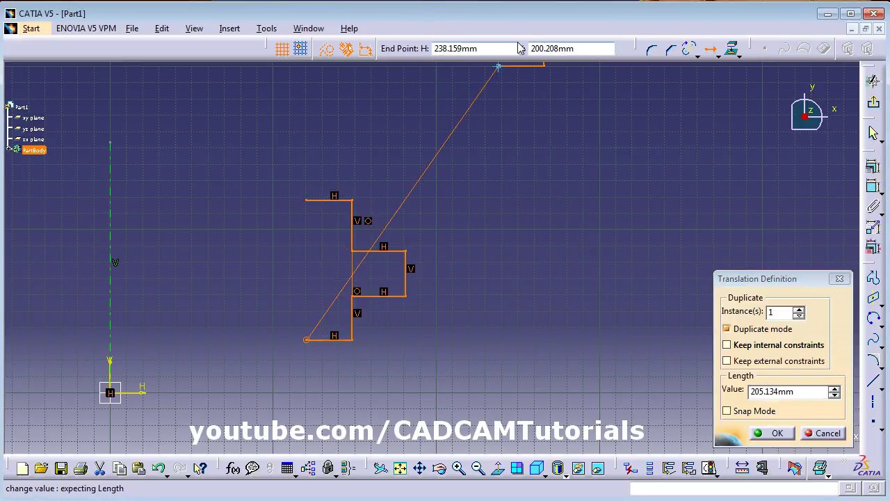
click(513, 344)
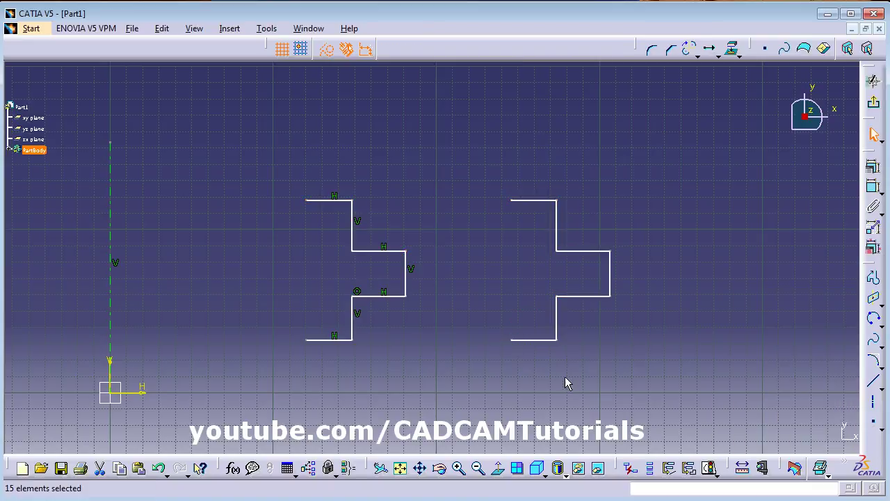
Step: Draw a centre-and-radius circle above the two profiles
click(880, 321)
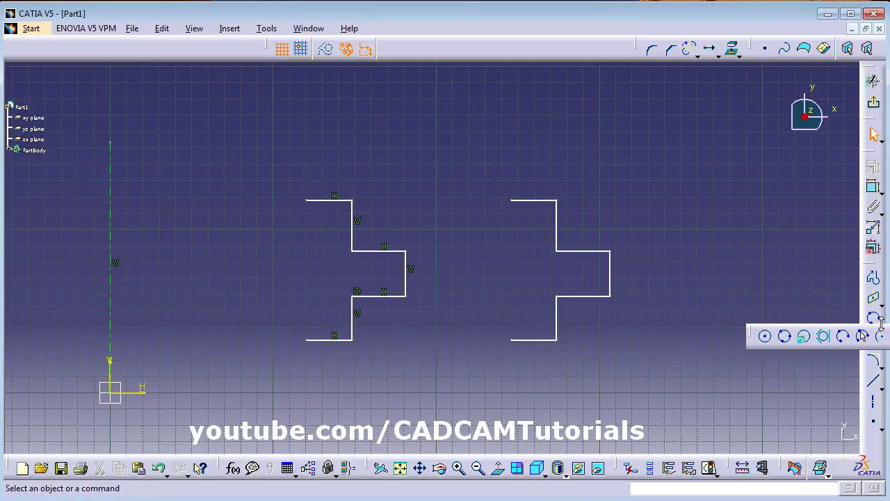
click(764, 336)
click(416, 112)
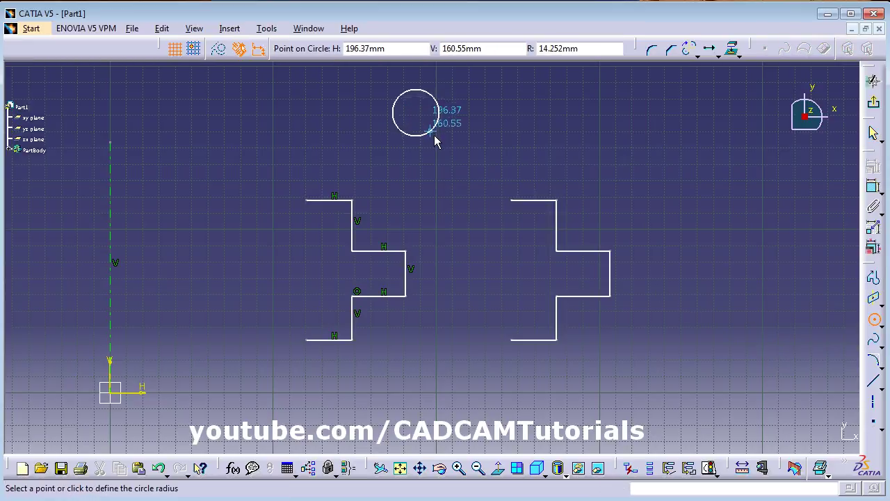
click(435, 139)
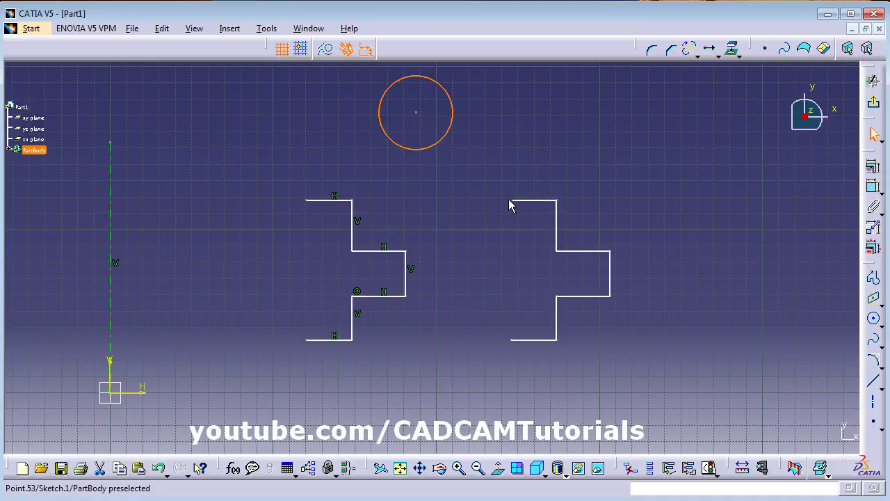
Step: Translate a copy of the circle down onto the right profile, then select the axis and origin
click(612, 183)
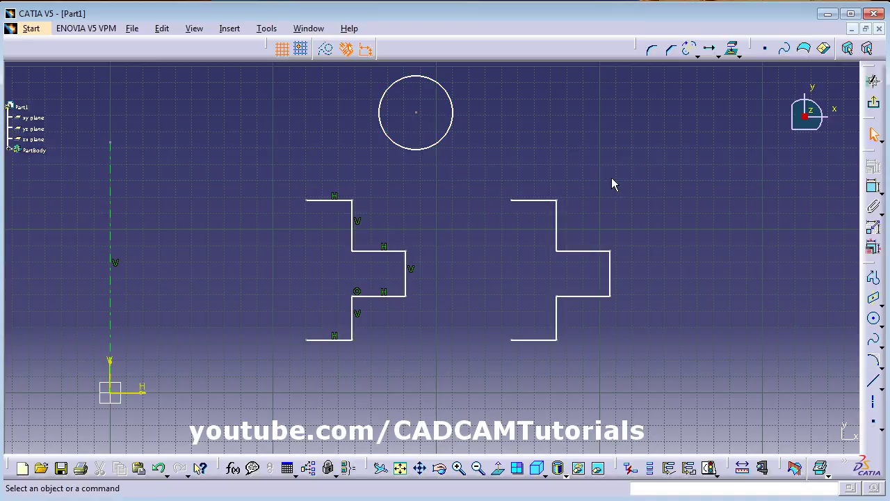
click(448, 137)
click(711, 50)
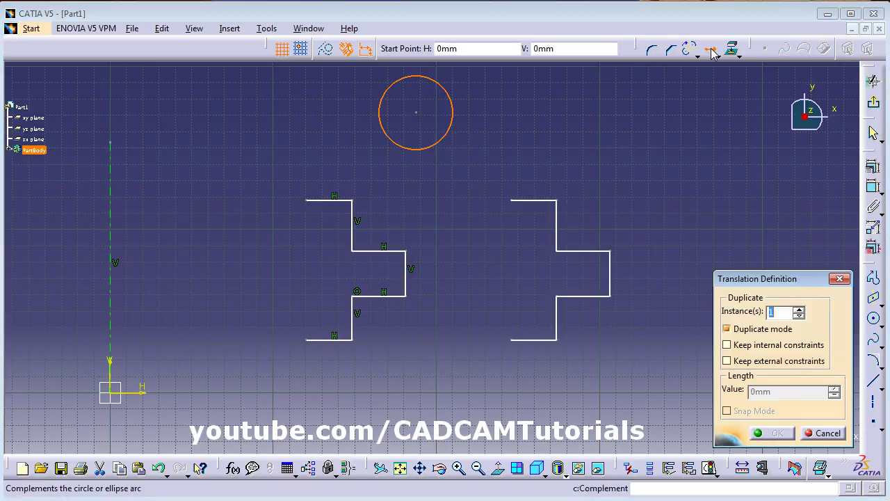
click(412, 109)
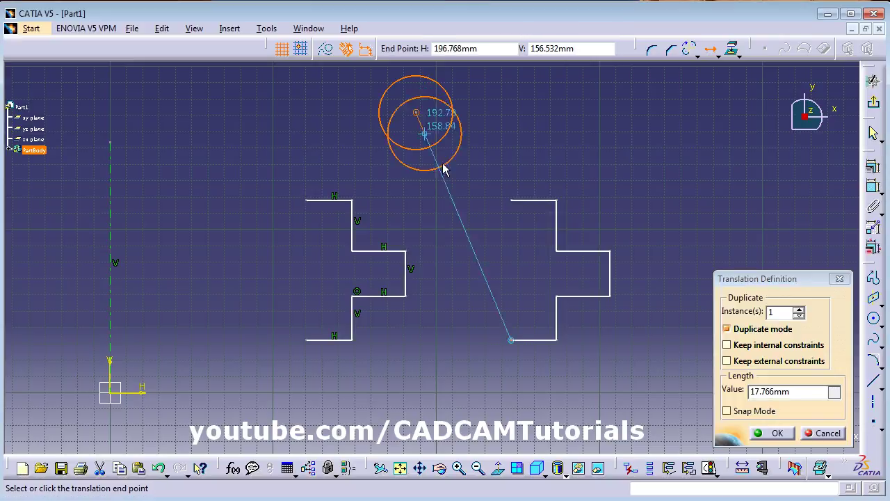
click(516, 204)
click(484, 277)
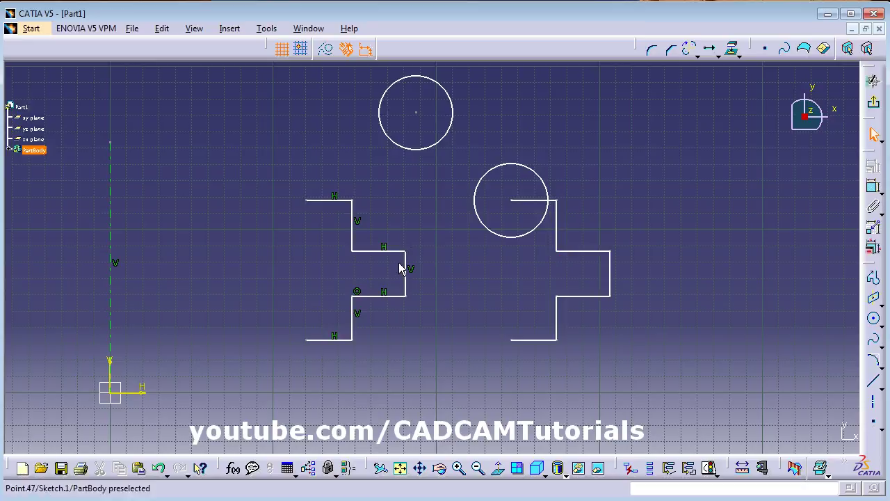
drag(91, 122, 193, 394)
Step: Delete both stepped profiles and the right-hand circle
click(462, 338)
drag(248, 155, 648, 388)
key(Delete)
Step: Duplicate the remaining circle into a row of five with a 4-instance translation
mouse_move(545, 290)
middle_down()
mouse_move(461, 276)
mouse_move(344, 371)
middle_up()
drag(159, 220, 340, 358)
click(710, 49)
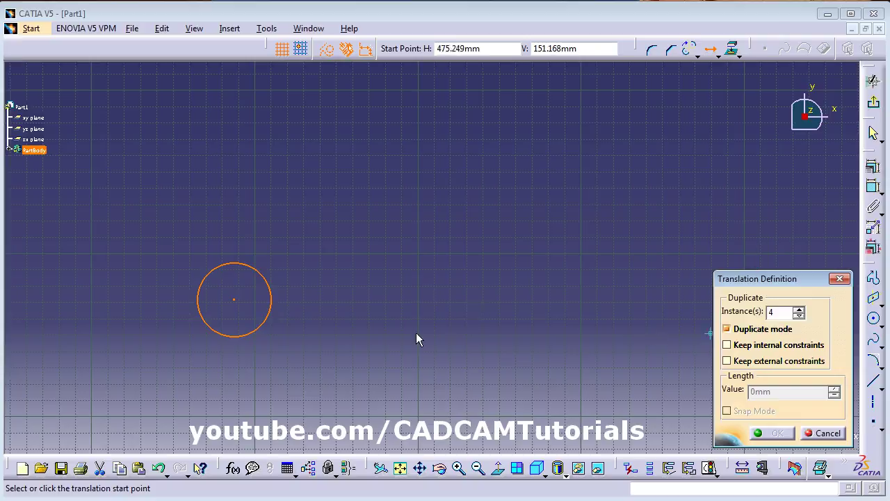
click(234, 299)
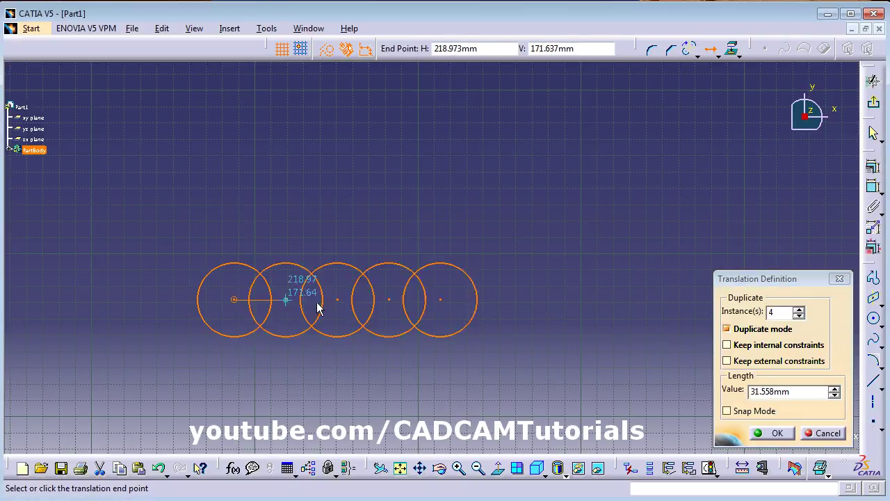
click(360, 299)
middle_drag(441, 352, 375, 351)
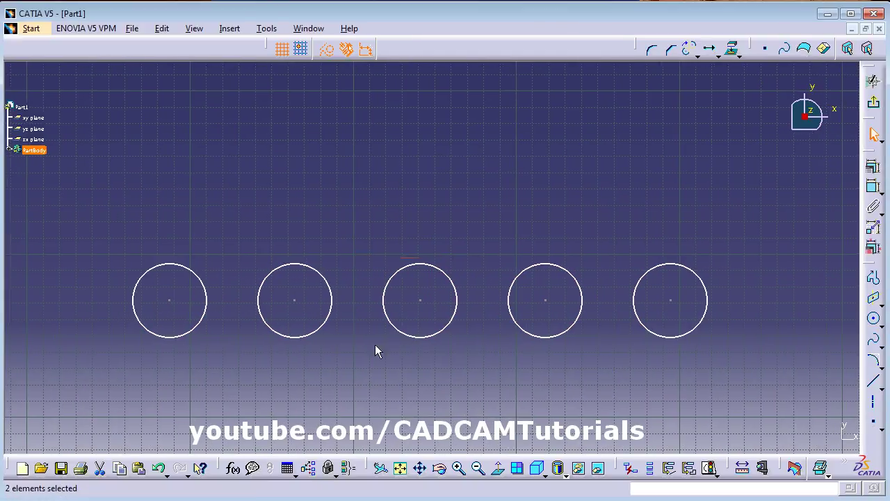
middle_drag(487, 345, 484, 372)
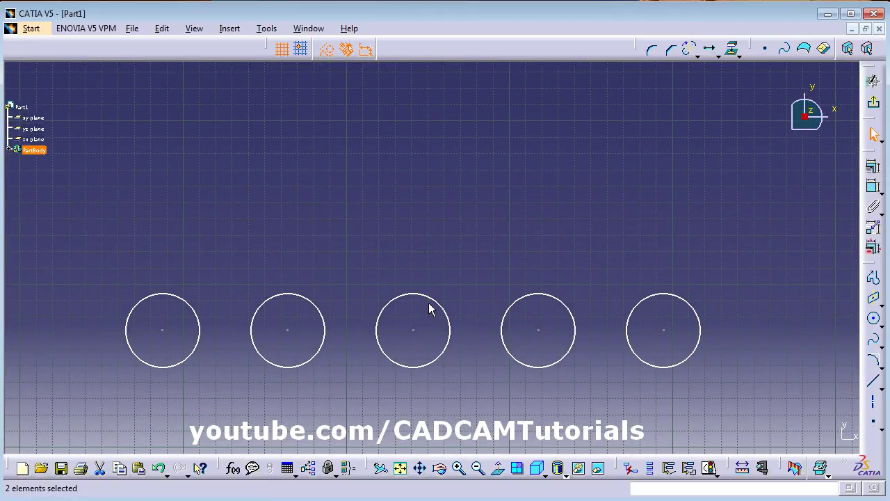
drag(60, 258, 752, 400)
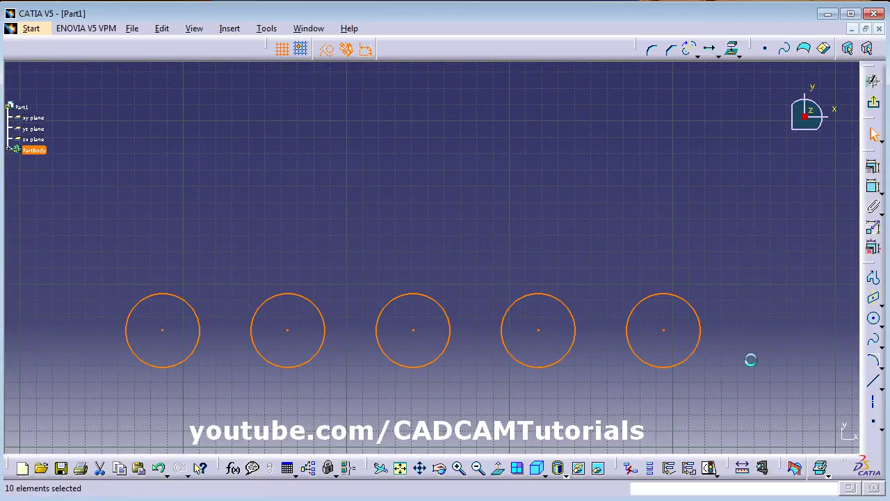
Step: Translate the five-circle row upward in 4 instances to form a 5×5 grid, then fit the view
click(709, 49)
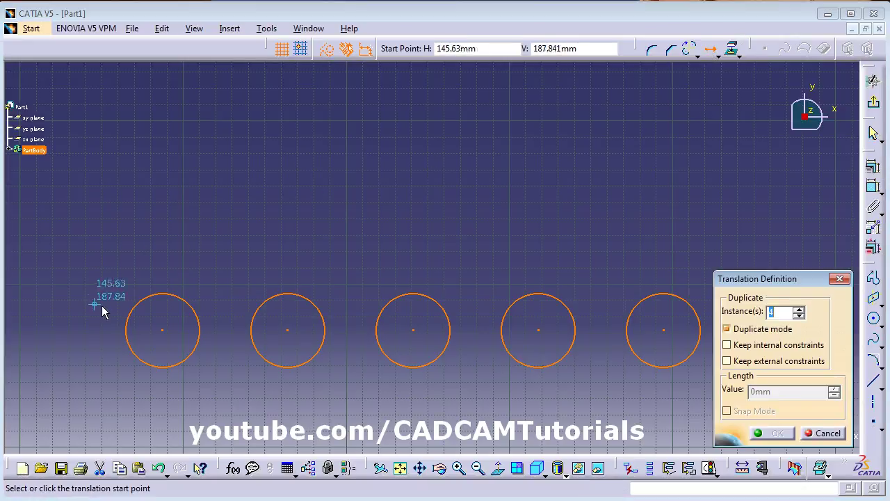
click(161, 331)
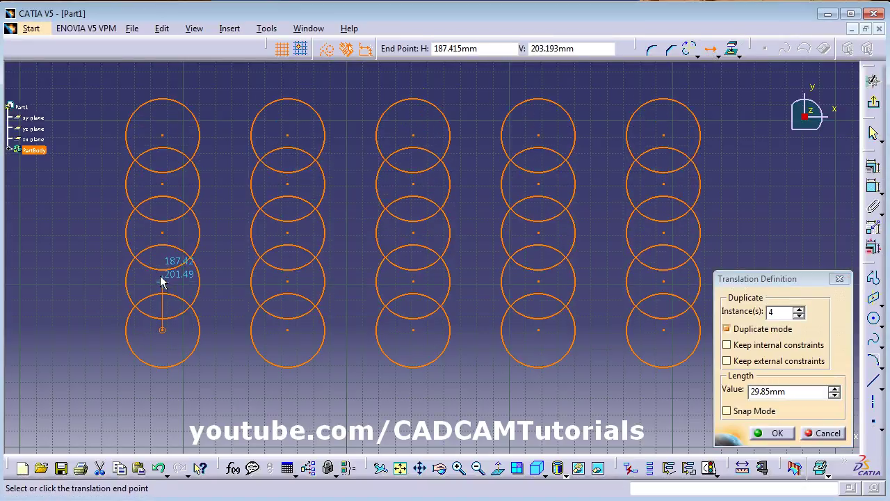
click(165, 216)
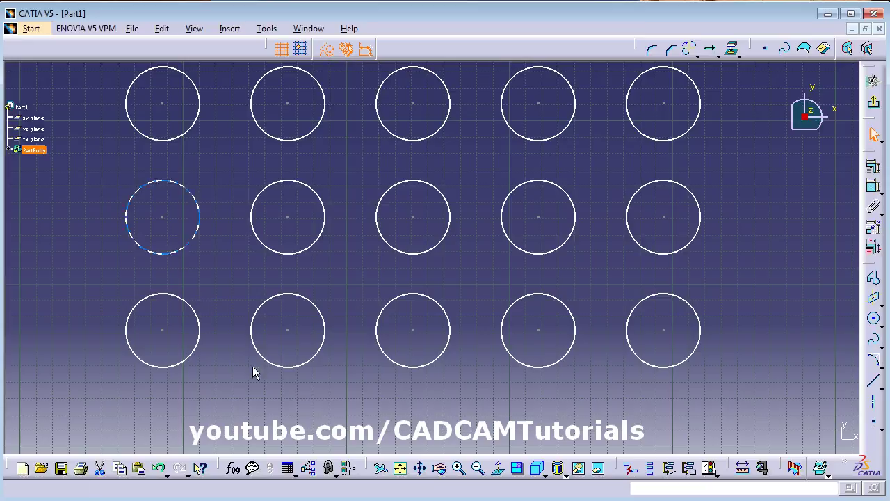
click(399, 467)
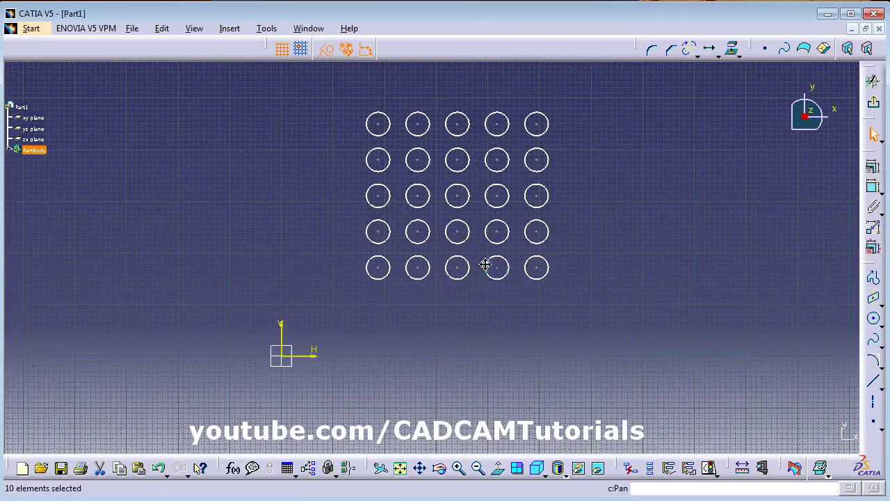
mouse_move(439, 338)
middle_down()
mouse_move(407, 308)
mouse_move(403, 282)
middle_up()
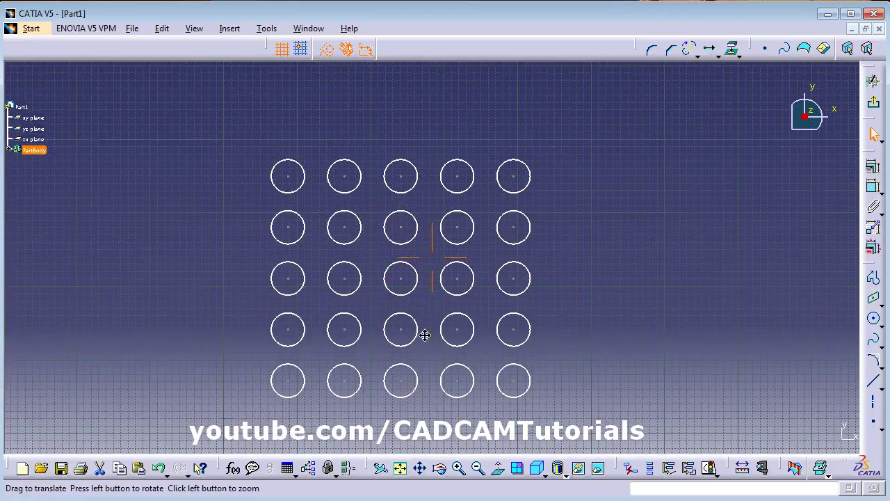
middle_drag(423, 336, 416, 287)
click(719, 55)
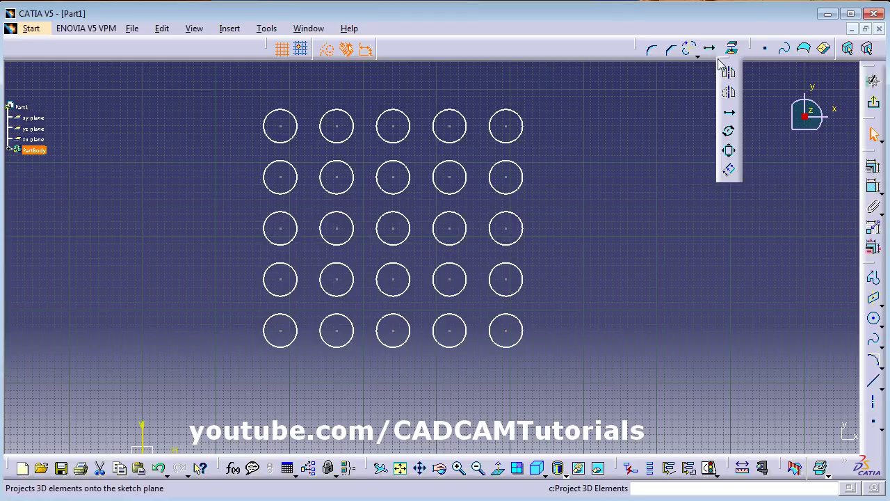
Step: Draw a vertical line downward from the lower-left circle's centre
click(730, 133)
drag(209, 82, 576, 384)
click(592, 292)
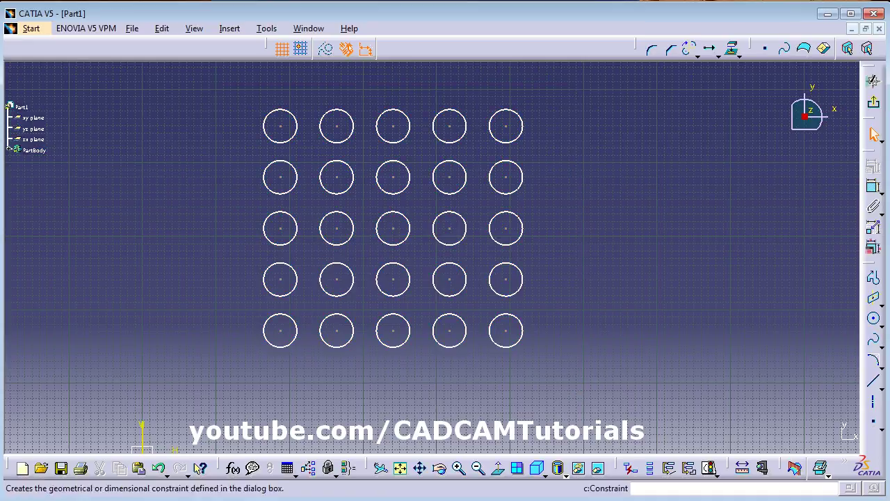
click(873, 380)
click(281, 331)
click(279, 395)
mouse_move(336, 392)
middle_down()
mouse_move(427, 255)
mouse_move(431, 262)
mouse_move(257, 325)
mouse_move(417, 248)
middle_up()
Step: Rotate the lower-left circle and its line 45° about the line's lower end, without duplication
drag(292, 146, 448, 372)
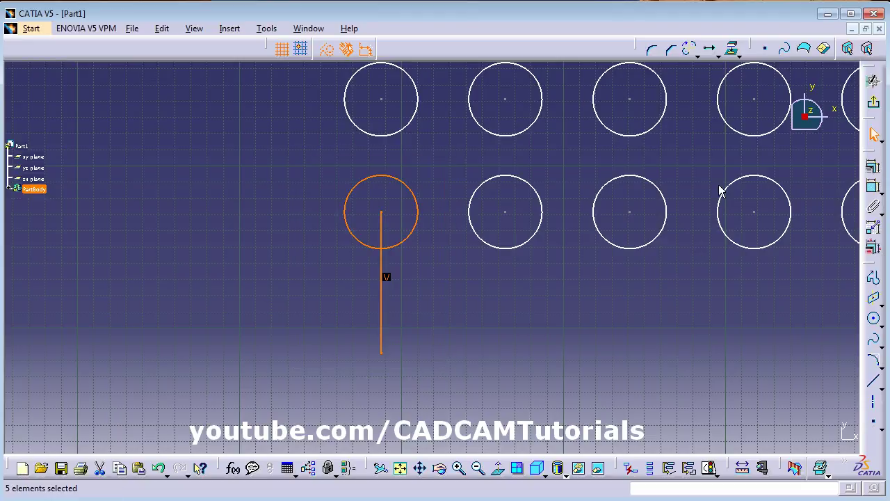
click(717, 55)
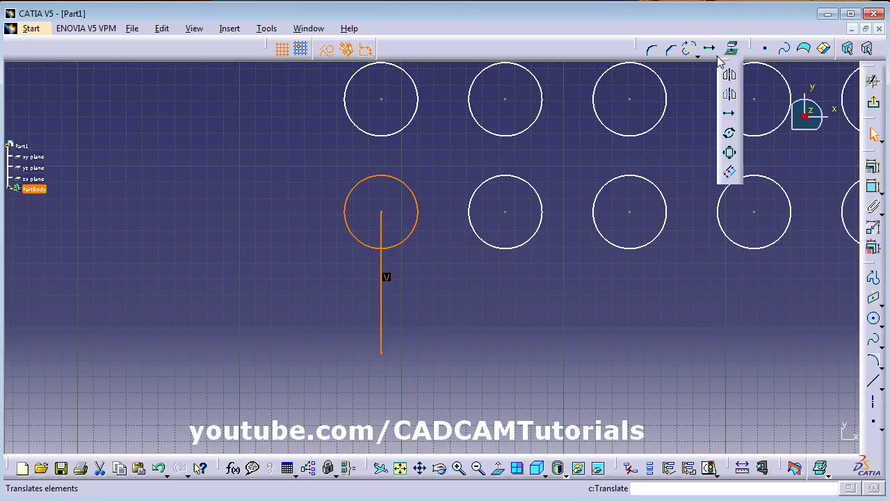
click(730, 135)
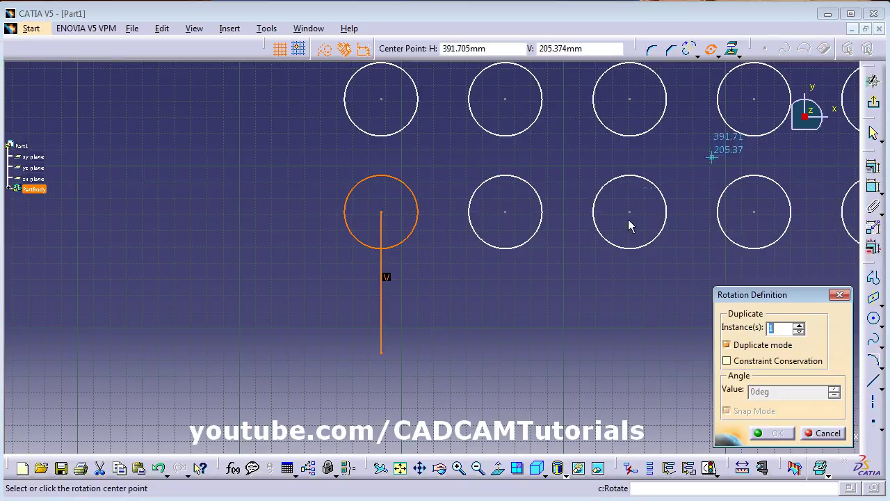
click(727, 345)
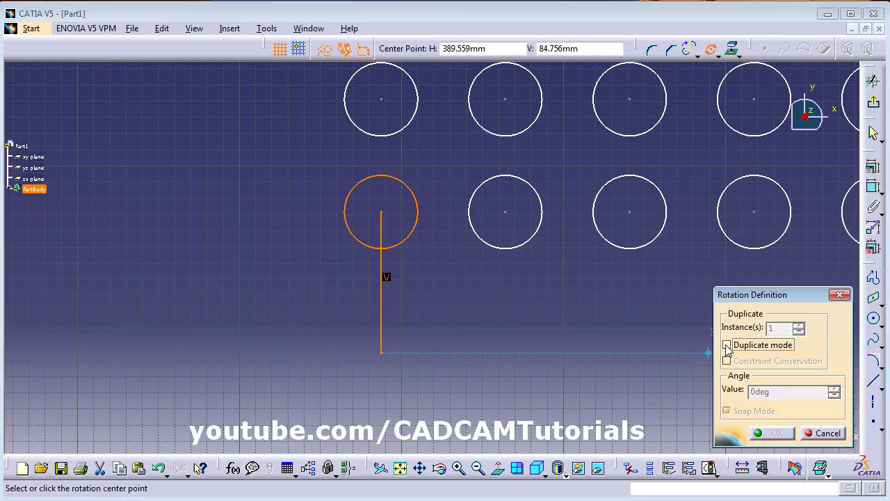
click(381, 352)
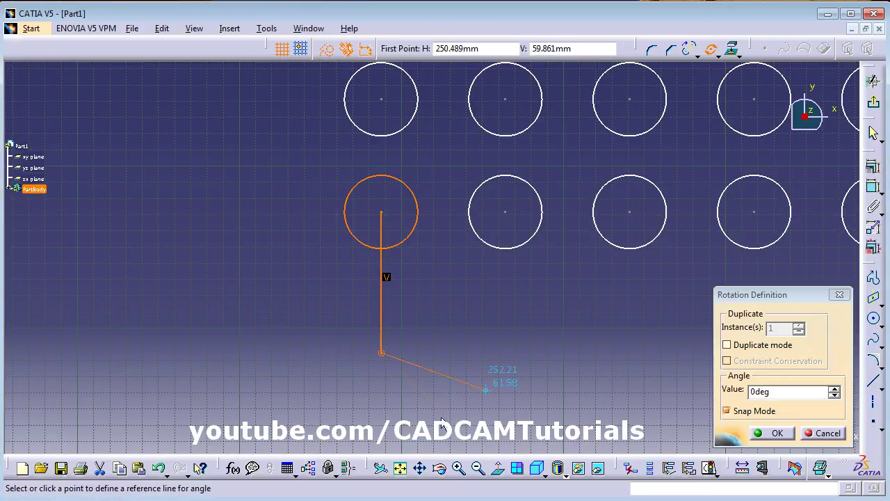
double_click(759, 391)
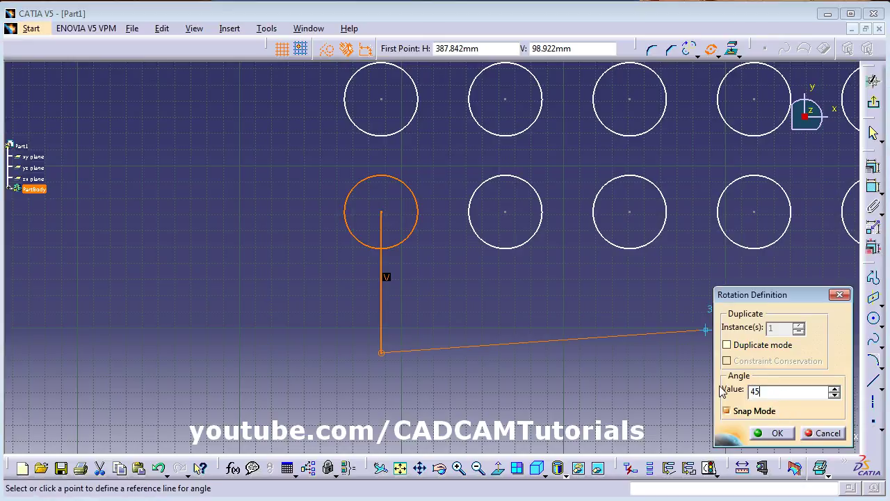
key(Return)
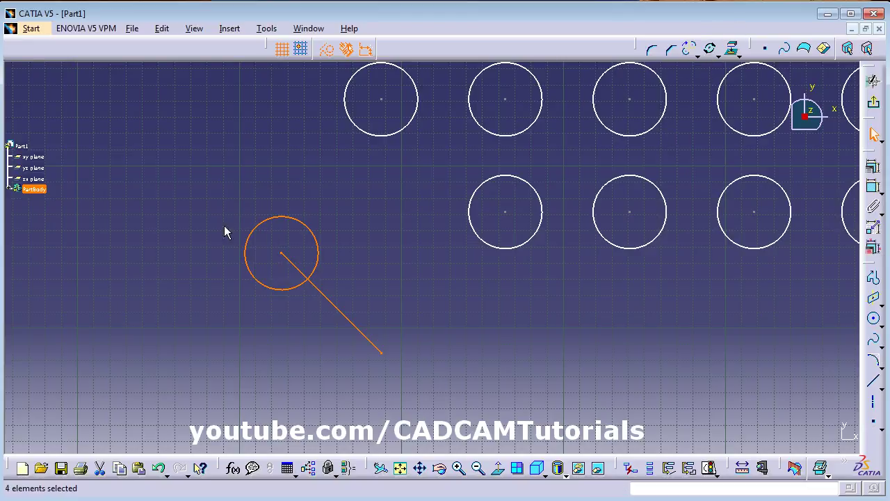
Step: Rotate the circle and line about the line's end at 60° with 8 duplicate instances, forming a six-armed star
click(712, 52)
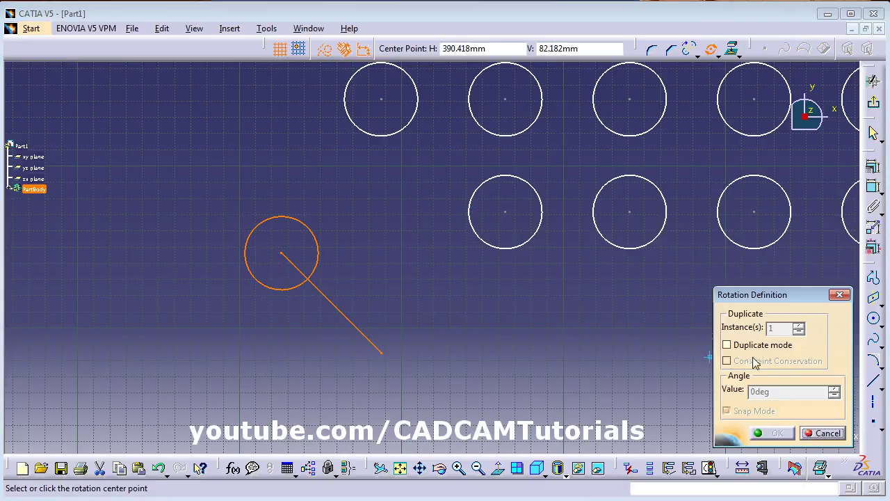
click(727, 345)
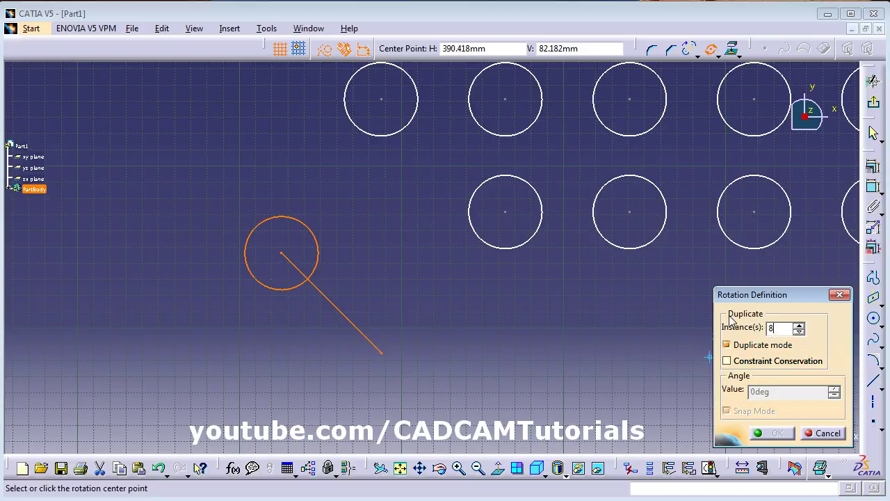
click(380, 352)
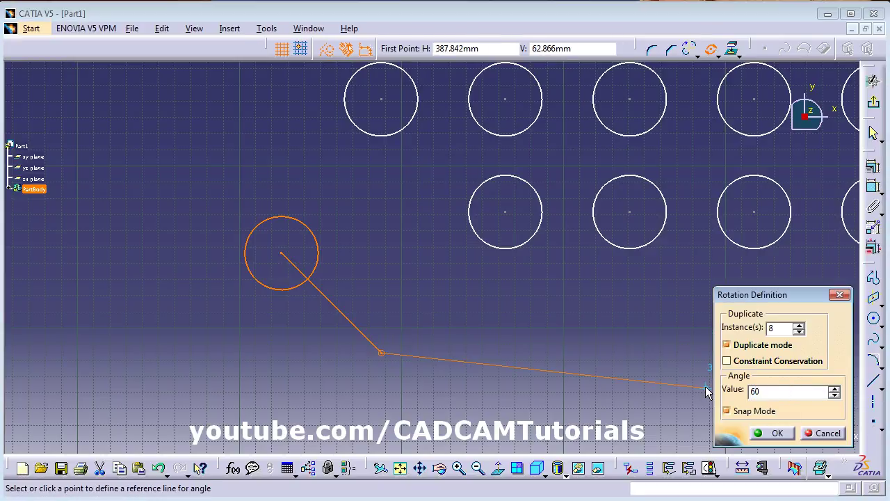
click(706, 392)
middle_drag(417, 352, 393, 264)
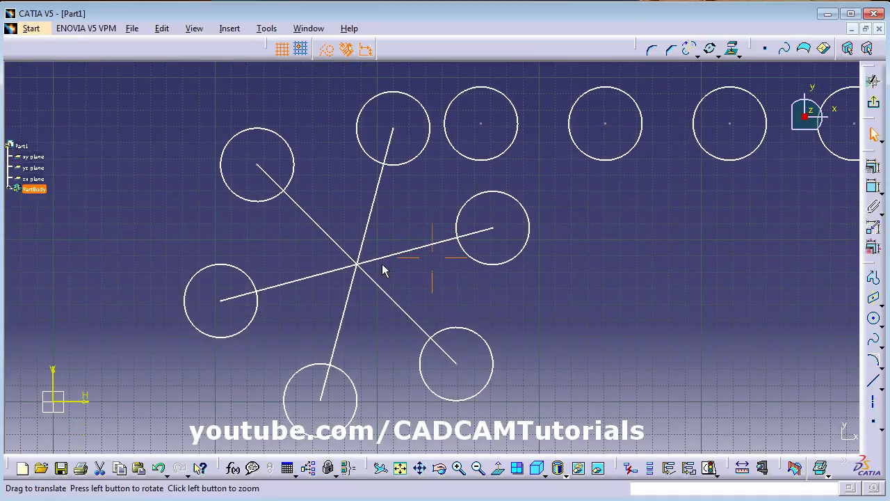
click(716, 56)
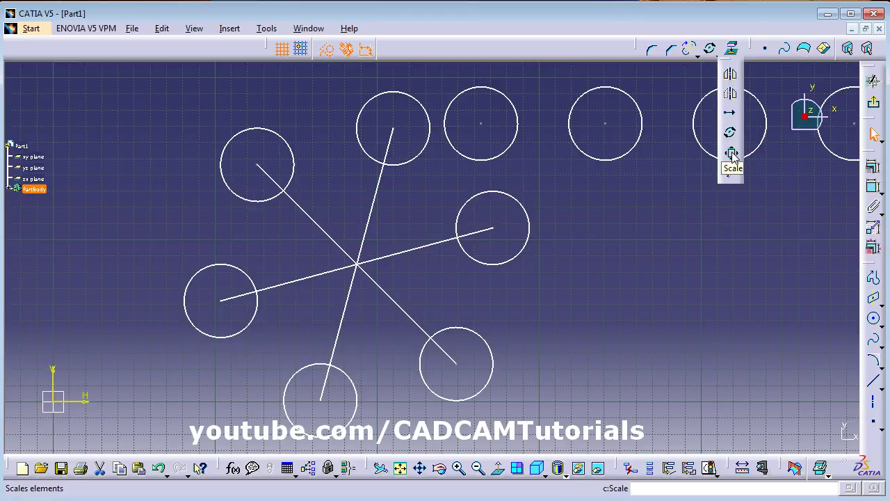
Step: Scale a copy of the lower-right circle and its diagonal line by 2.7 about the lines' intersection
mouse_move(538, 246)
middle_down()
mouse_move(533, 294)
mouse_move(518, 270)
middle_up()
drag(470, 298, 415, 349)
click(441, 318)
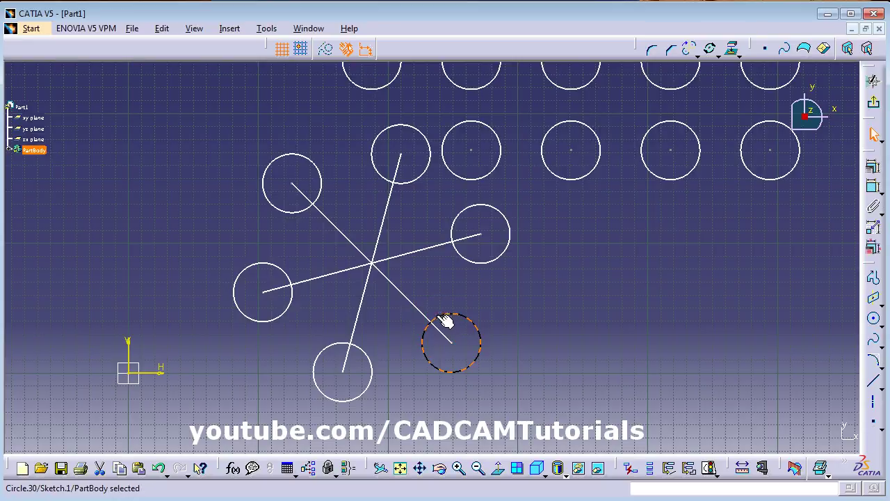
ctrl+click(423, 310)
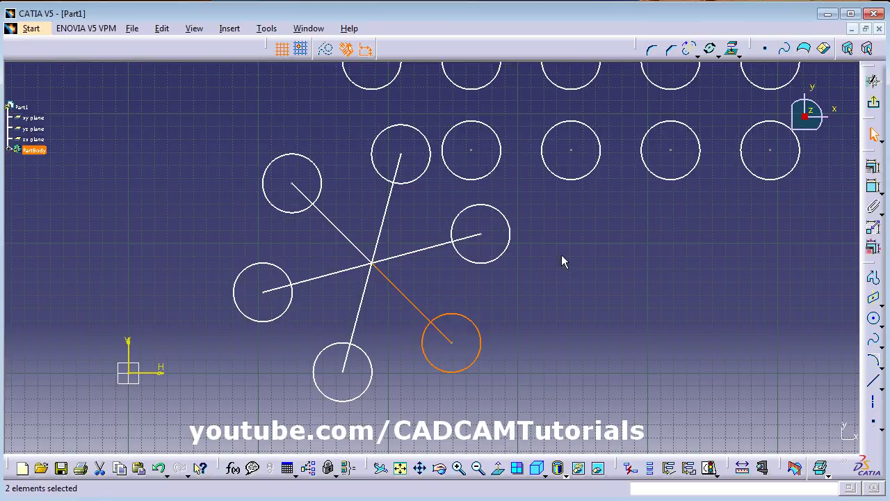
click(721, 58)
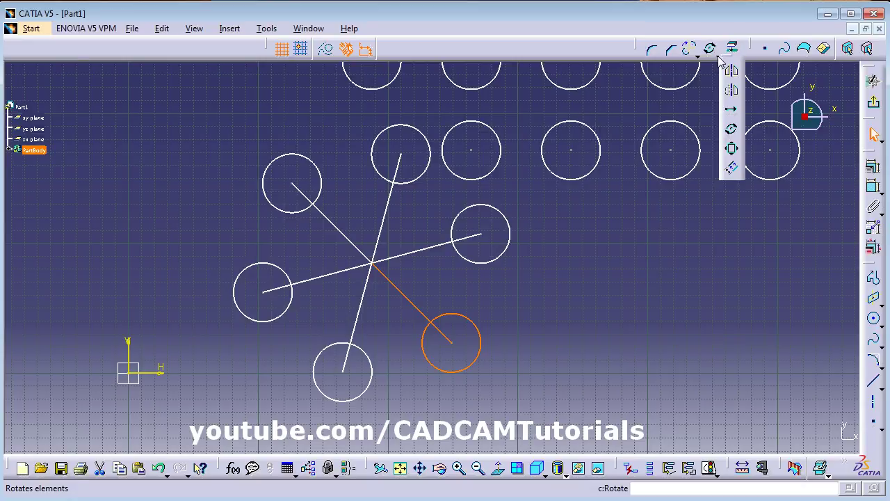
click(734, 151)
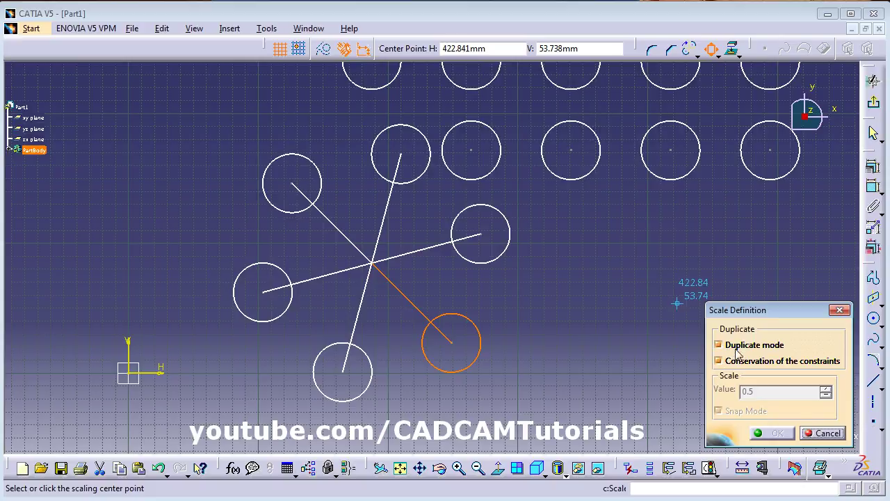
click(373, 265)
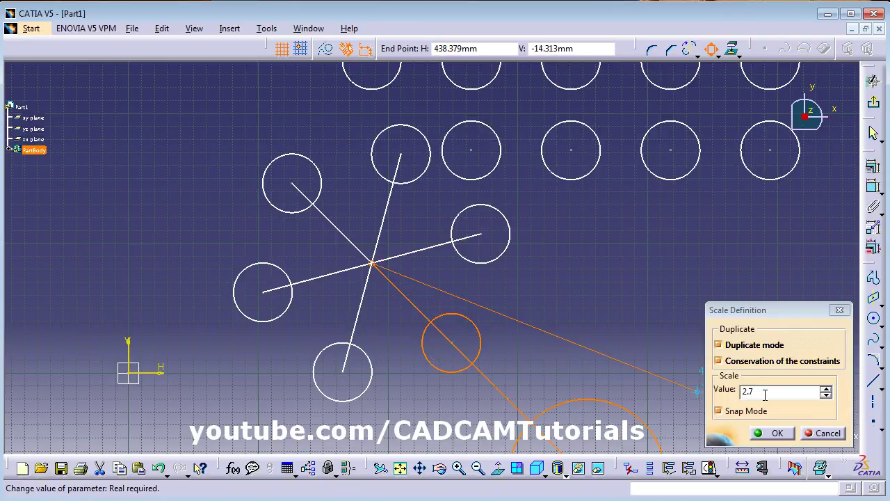
click(707, 392)
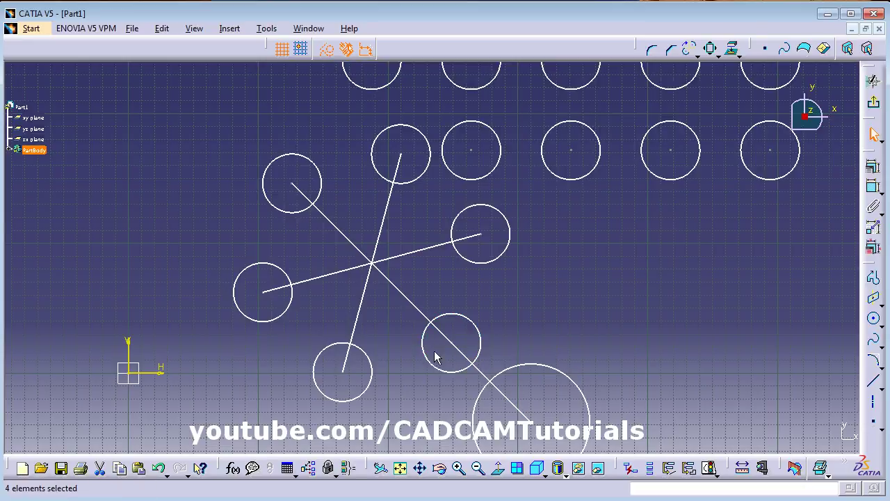
click(736, 53)
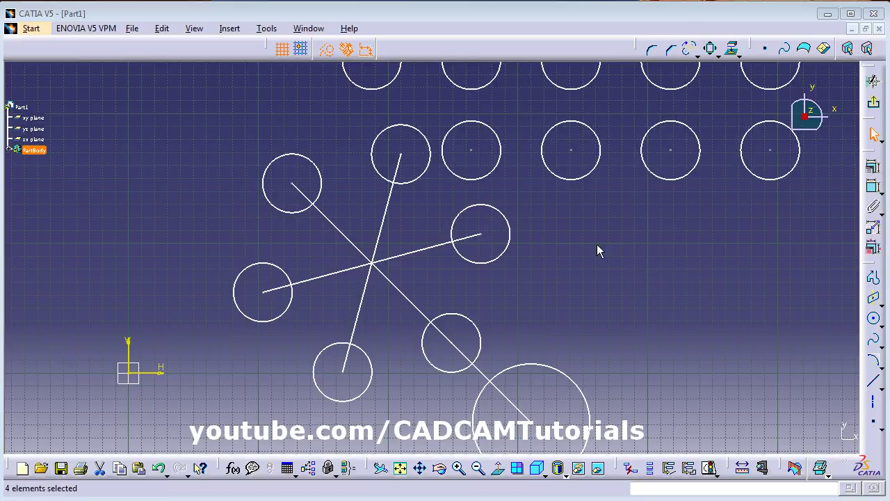
Step: Toggle the sketch grid off and on twice, disable Snap to Point, and start a circle
click(283, 53)
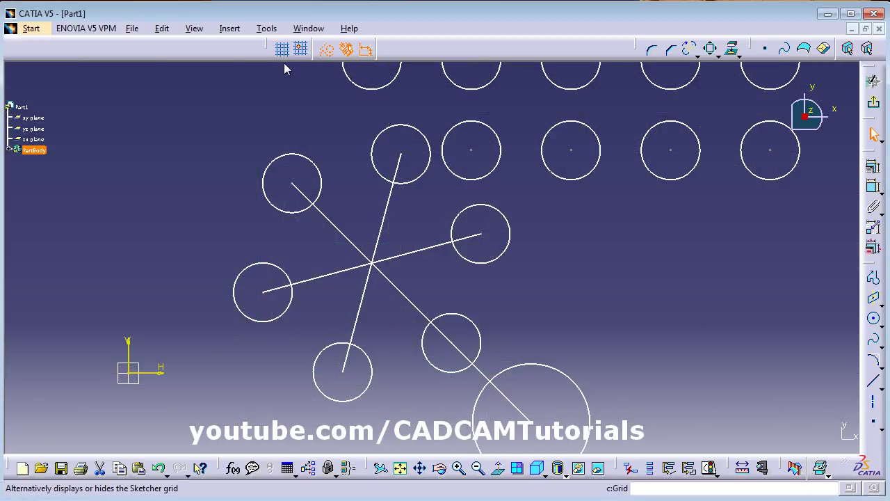
click(284, 52)
click(283, 51)
click(283, 52)
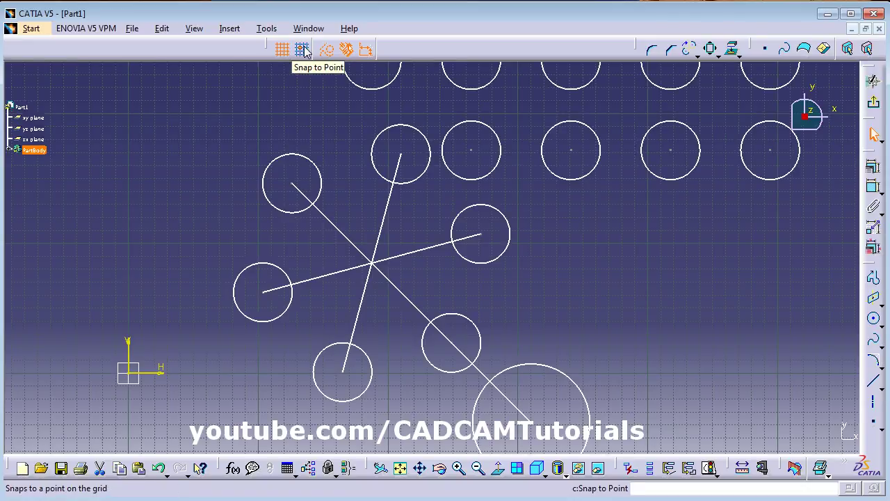
click(304, 46)
click(874, 318)
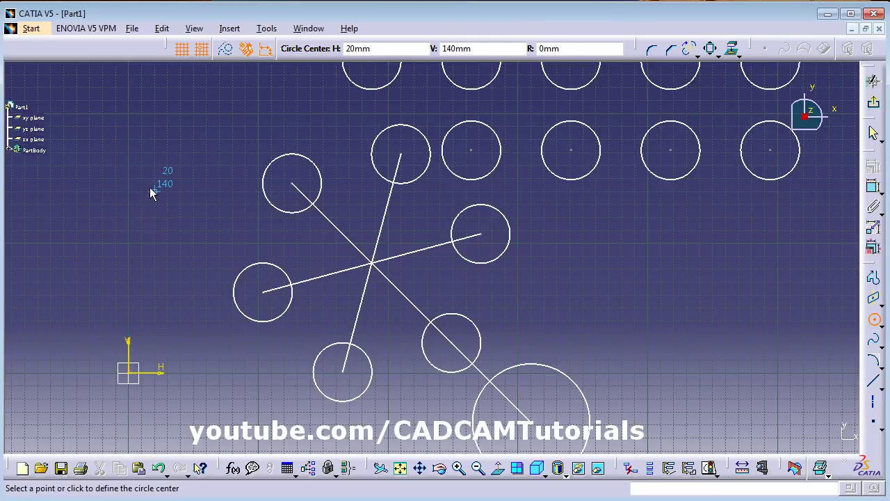
Step: Zoom in on the star, cancel the circle command, and select the star's upper line
middle_drag(165, 158, 167, 93)
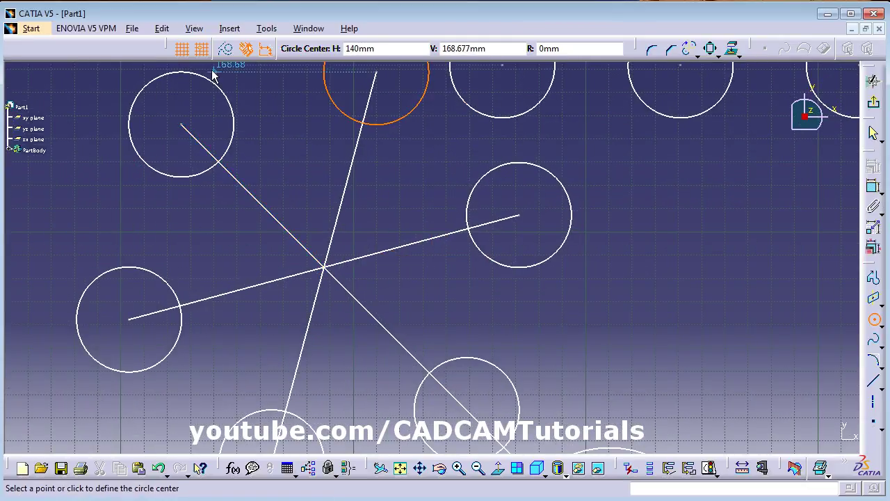
click(201, 51)
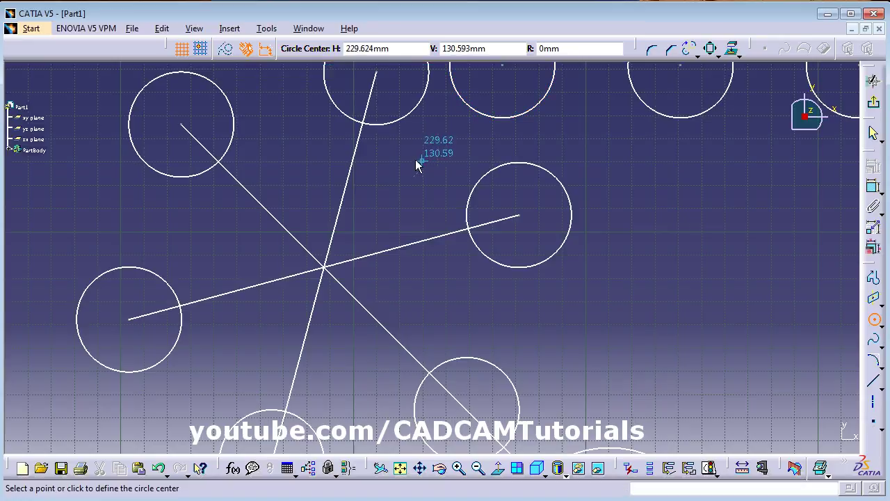
key(Escape)
click(349, 197)
click(350, 197)
middle_drag(401, 175, 406, 240)
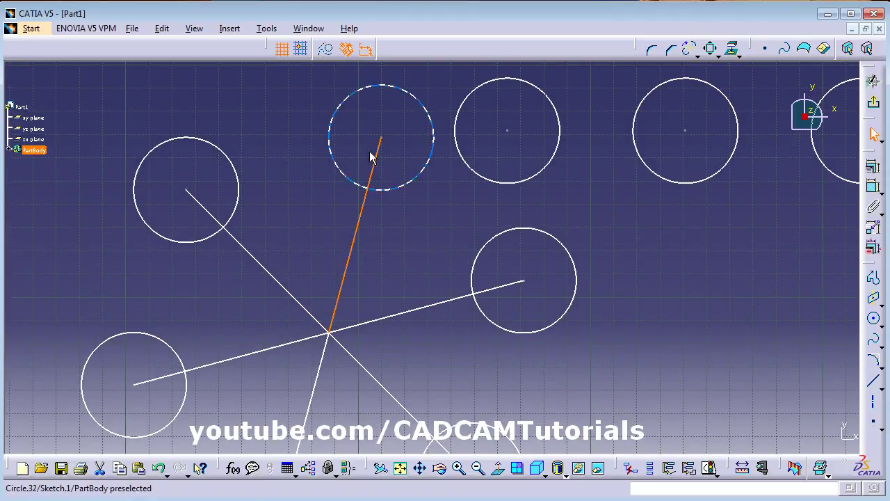
click(327, 50)
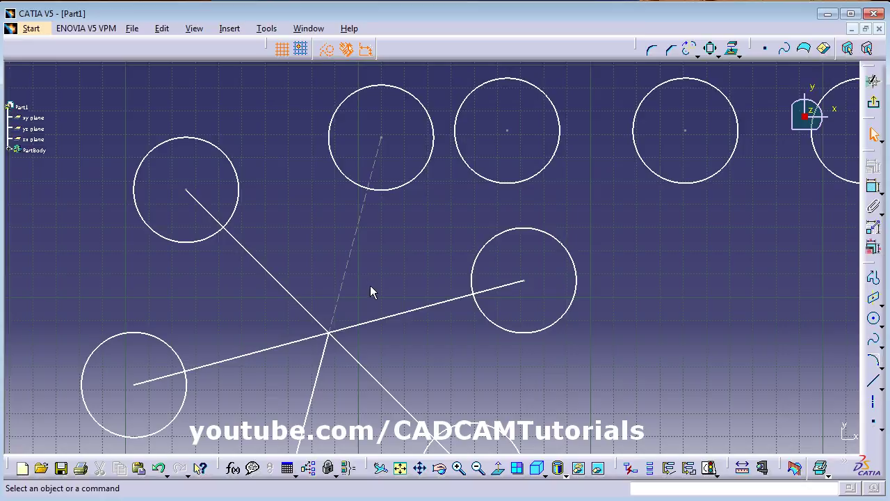
click(350, 265)
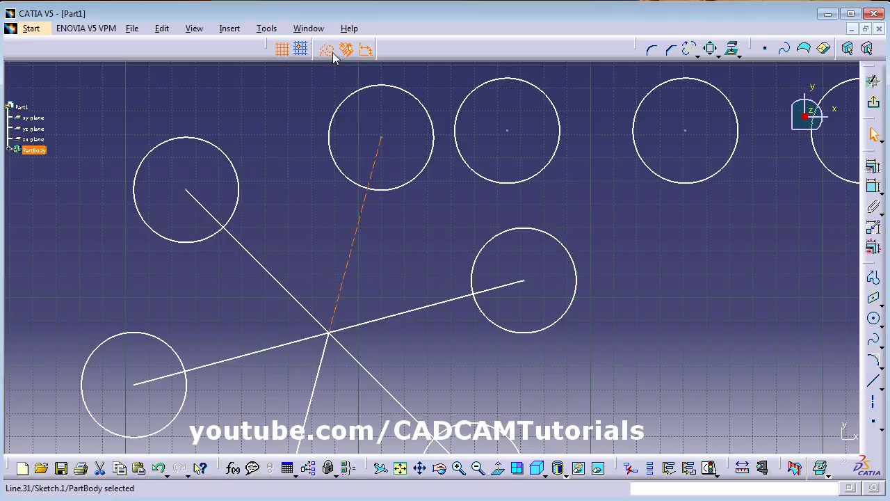
click(331, 53)
click(388, 111)
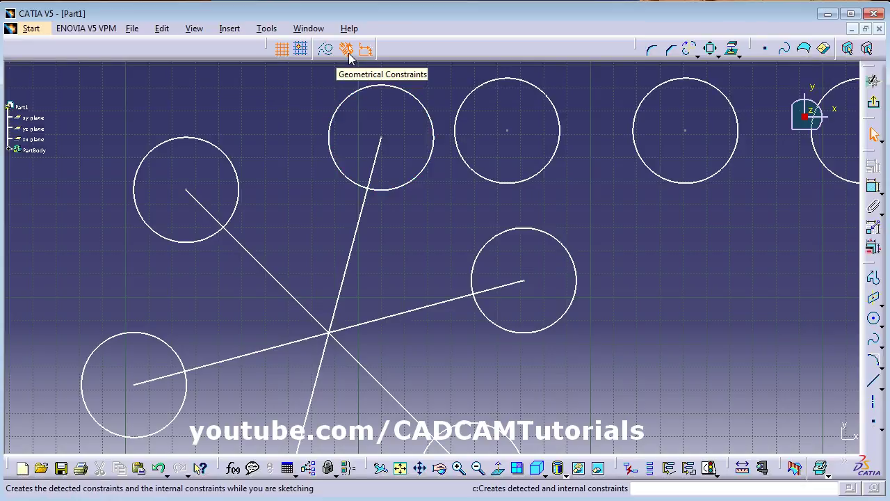
Step: Draw three vertical lines right of the star, leaving the middle one without a vertical constraint
mouse_move(463, 230)
middle_down()
mouse_move(324, 185)
mouse_move(451, 248)
mouse_move(309, 273)
middle_up()
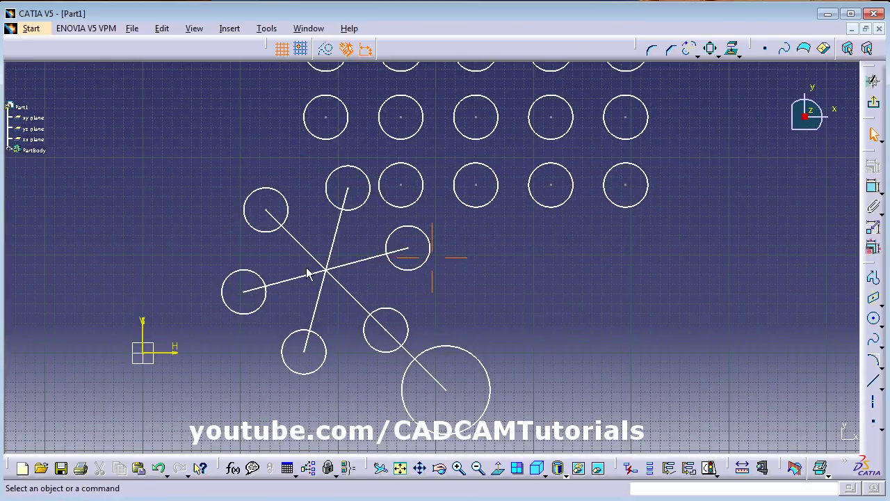
click(874, 381)
click(516, 335)
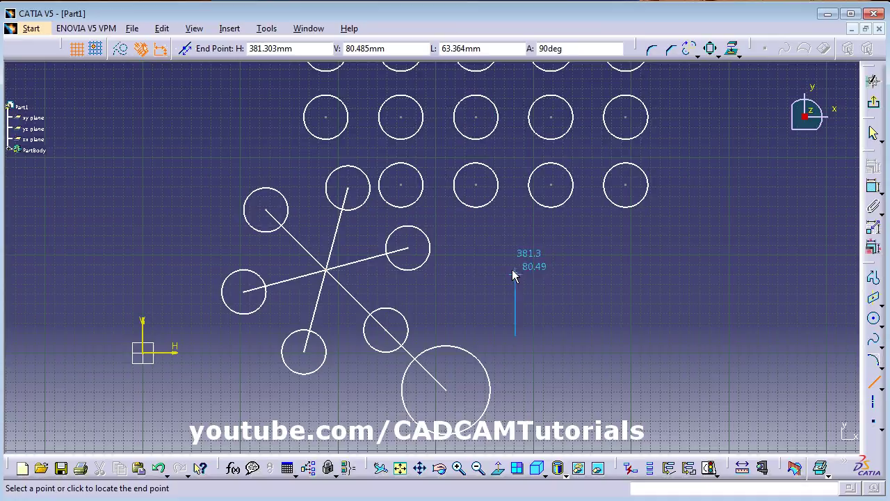
click(516, 246)
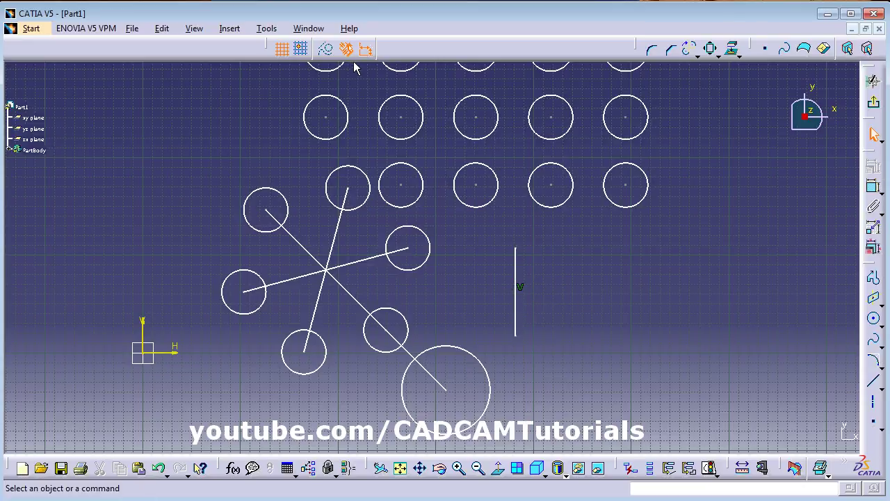
click(873, 379)
click(579, 338)
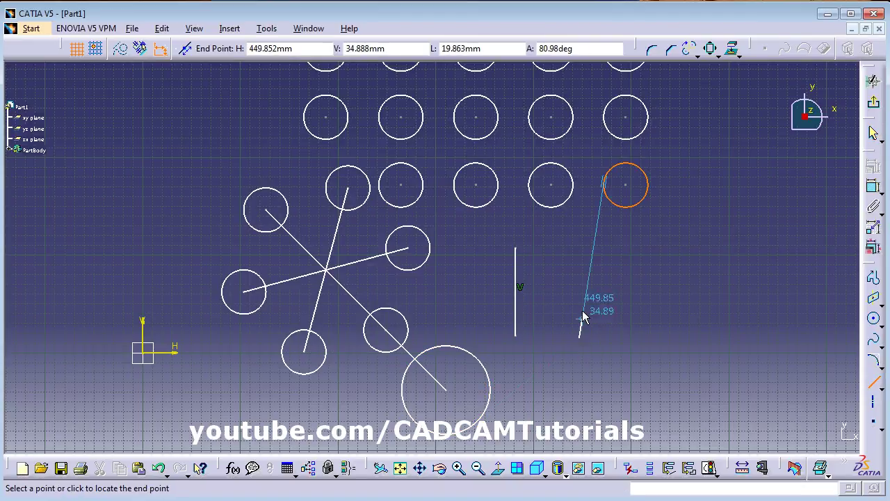
click(582, 255)
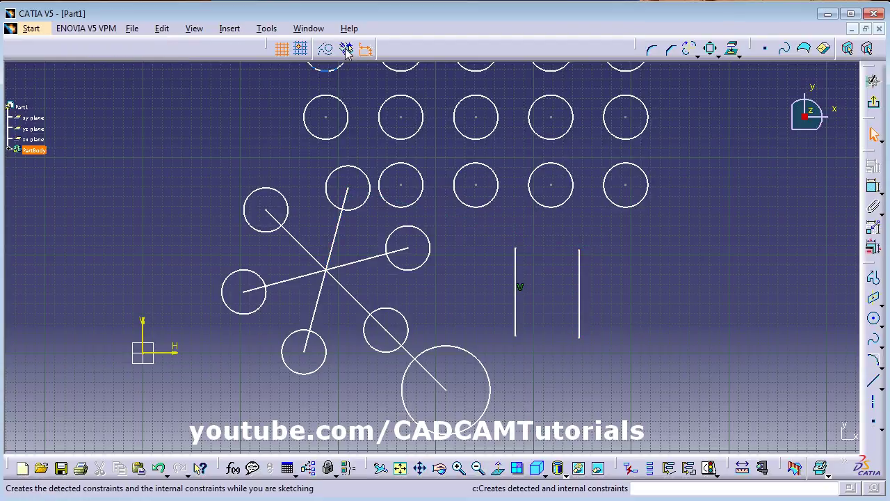
click(875, 385)
click(766, 409)
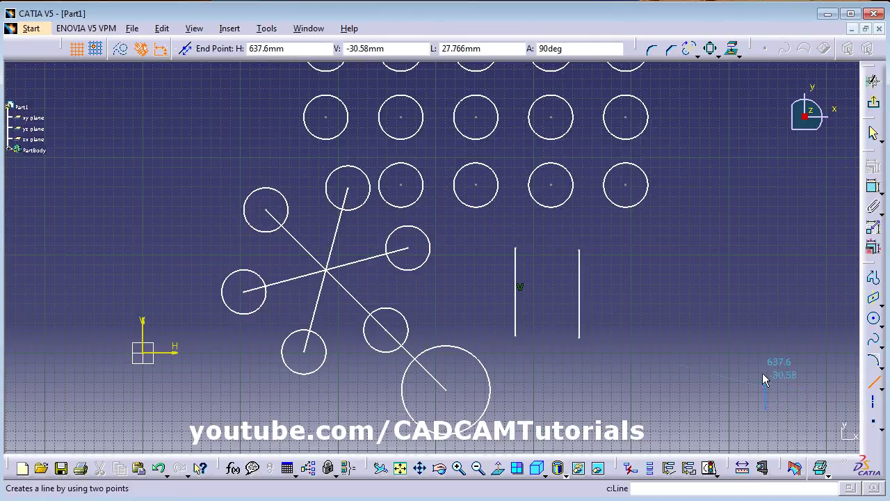
click(765, 330)
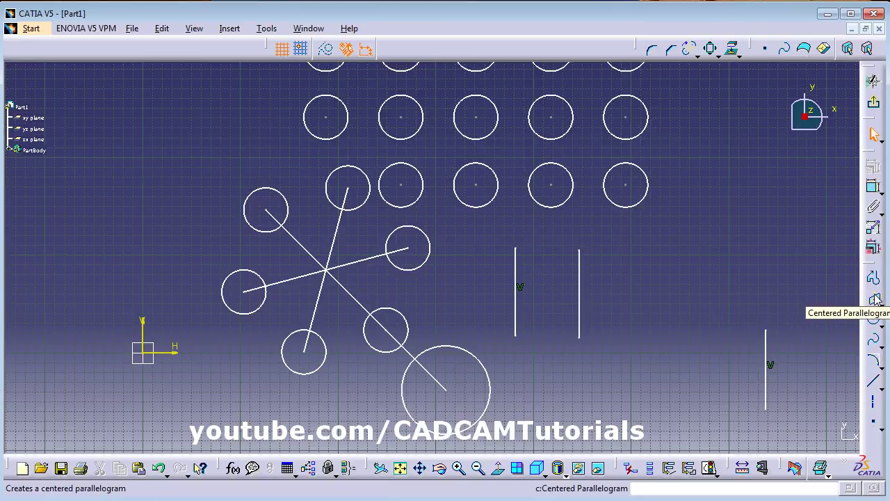
Step: Draw two radius-40 circles right of the lines, the upper one dimensioned R40 and the lower one undimensioned
click(875, 319)
click(669, 298)
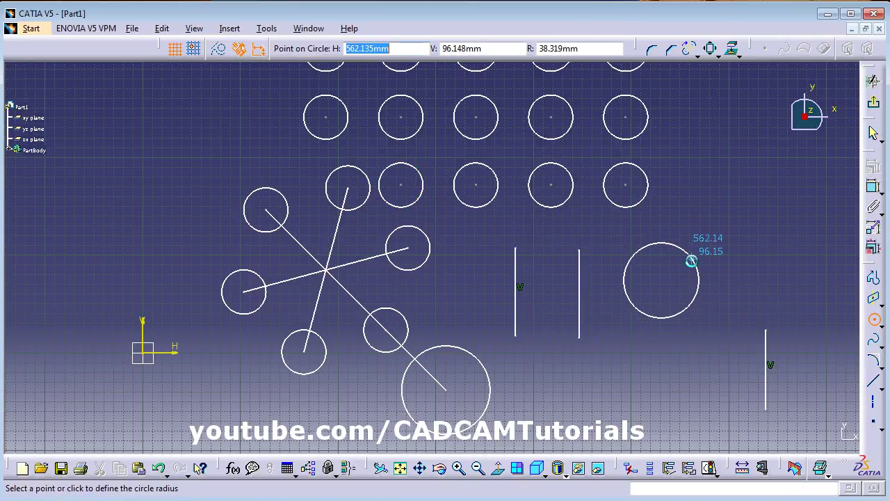
text(40)
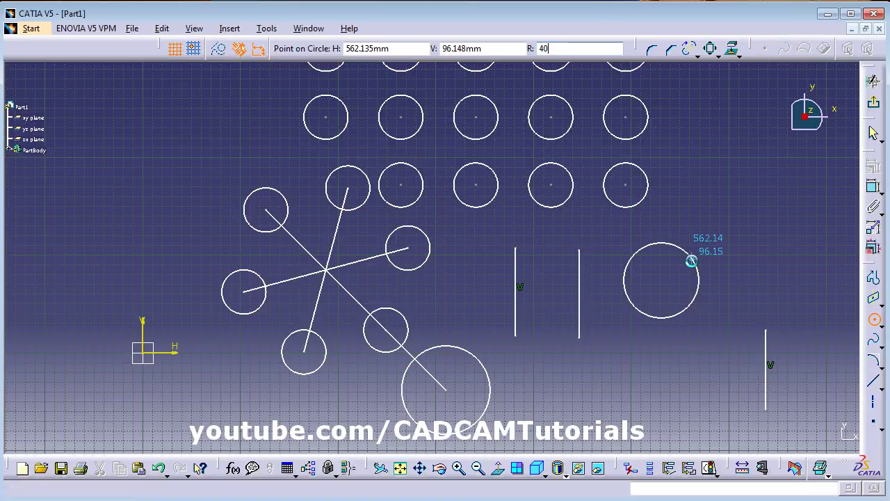
key(Return)
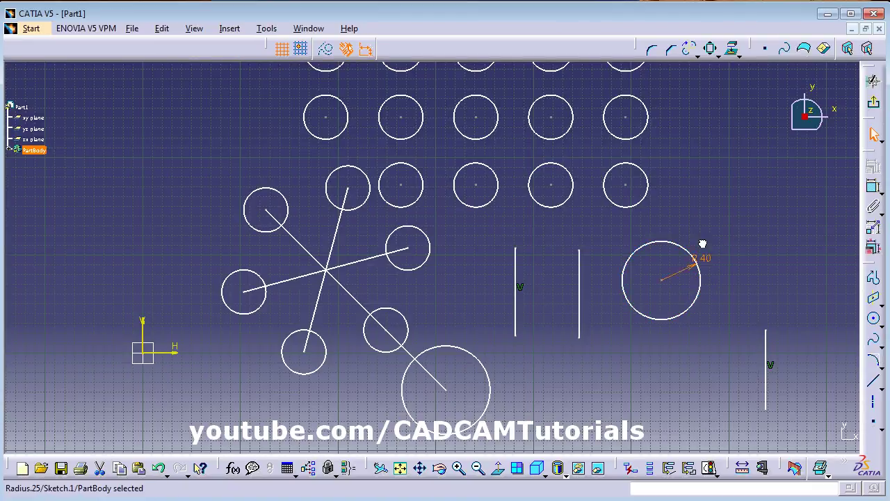
click(741, 253)
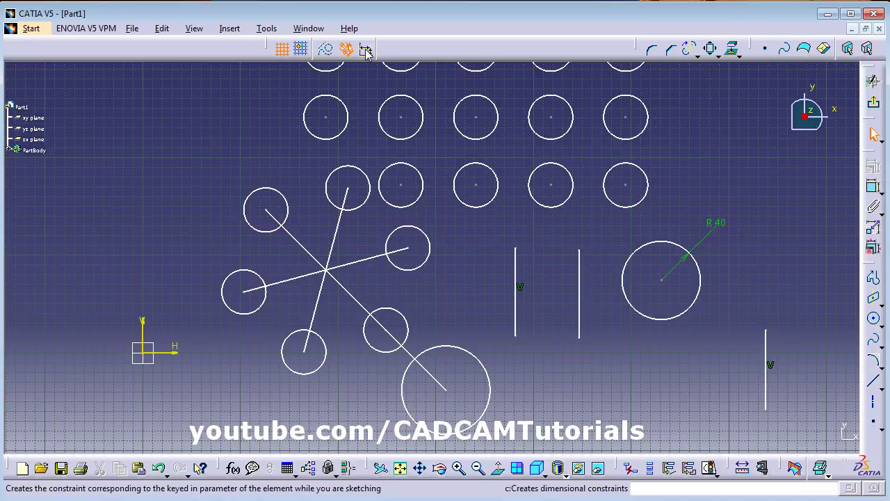
click(873, 317)
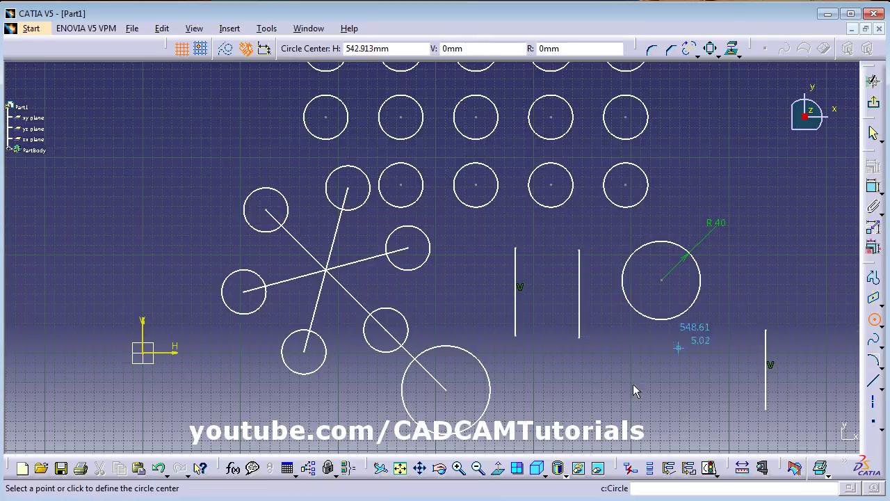
click(661, 395)
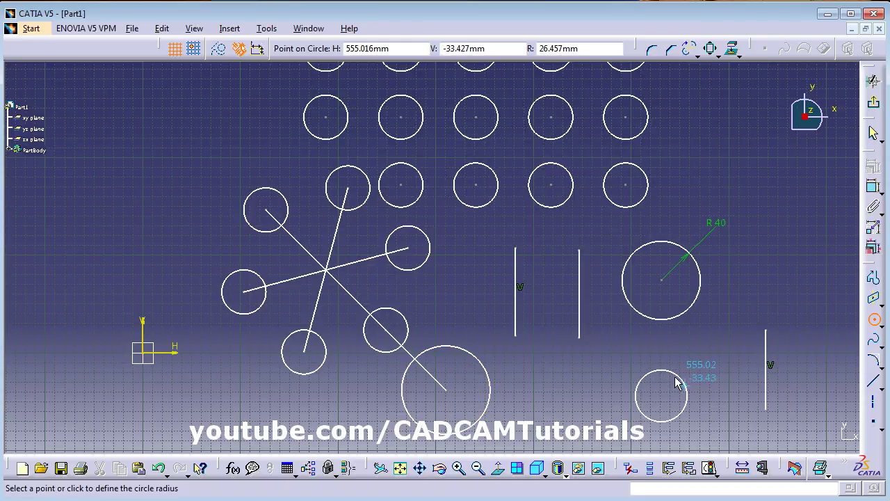
text(40)
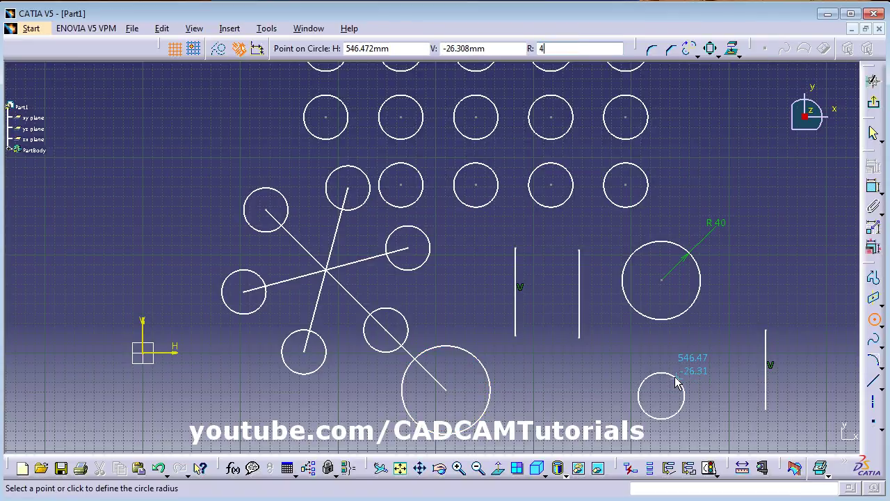
key(Return)
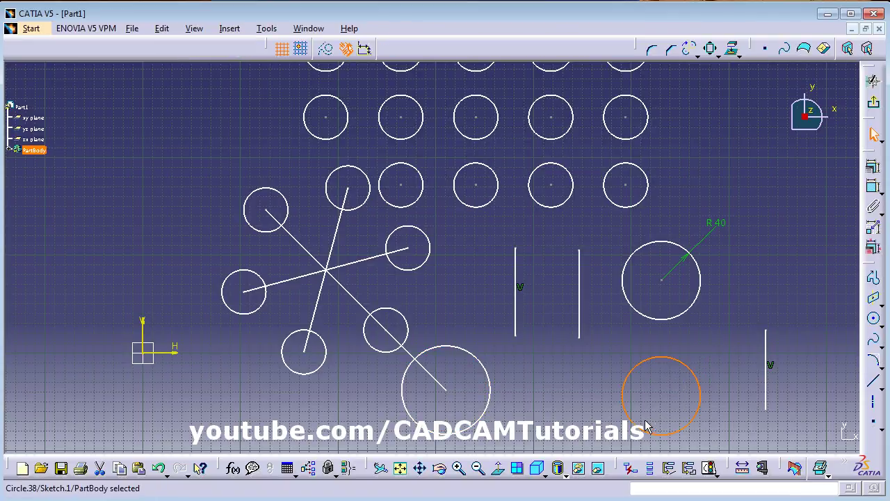